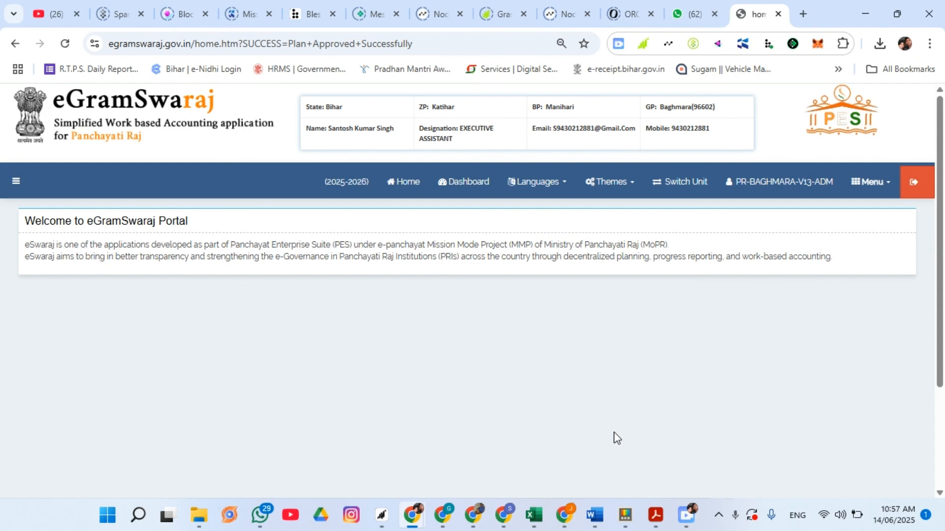
scroll(338, 335, down, 5)
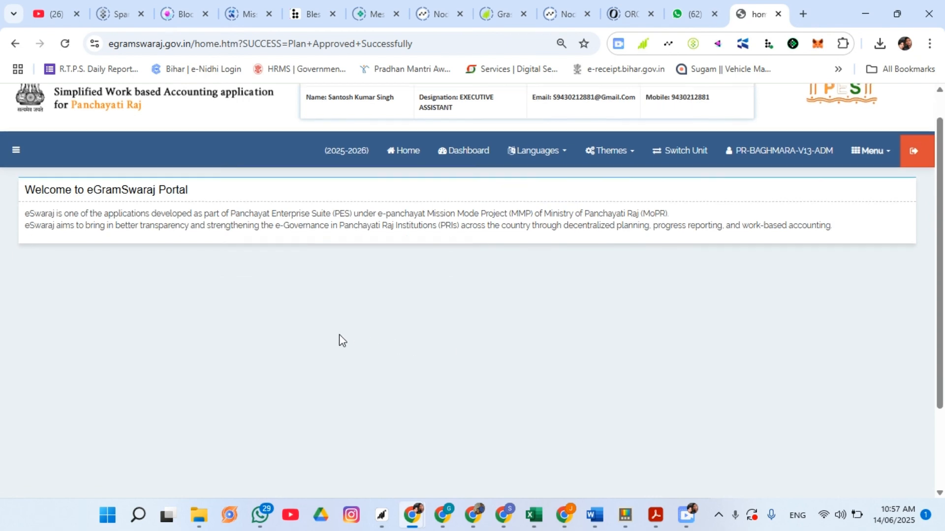
scroll(338, 334, up, 5)
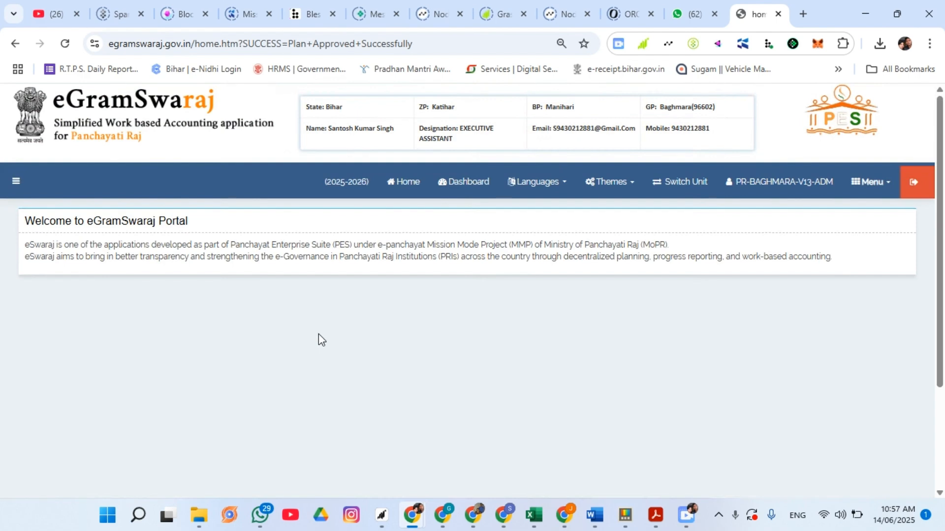
scroll(590, 316, down, 3)
scroll(585, 315, up, 3)
Open the Register Technical Sanction form found under Progress Reporting and Technical Sanction.
click(15, 183)
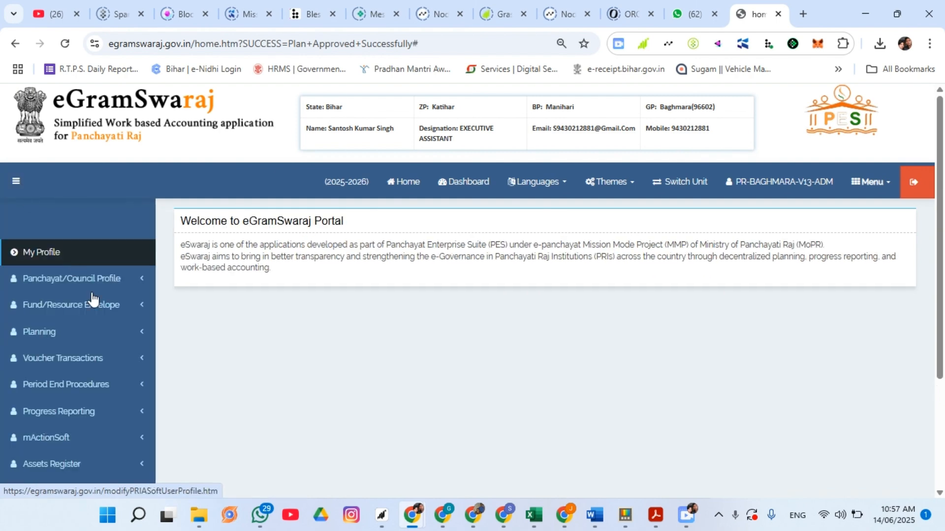
scroll(72, 266, down, 3)
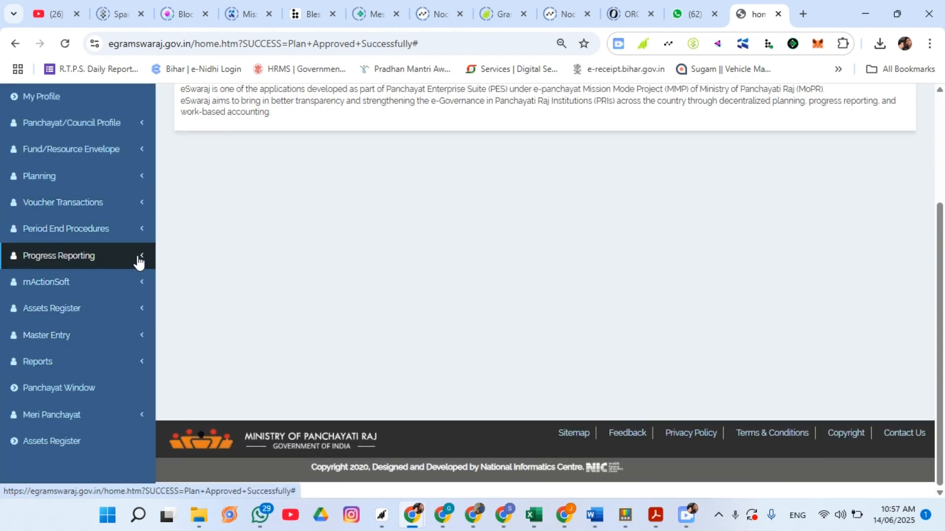
click(82, 263)
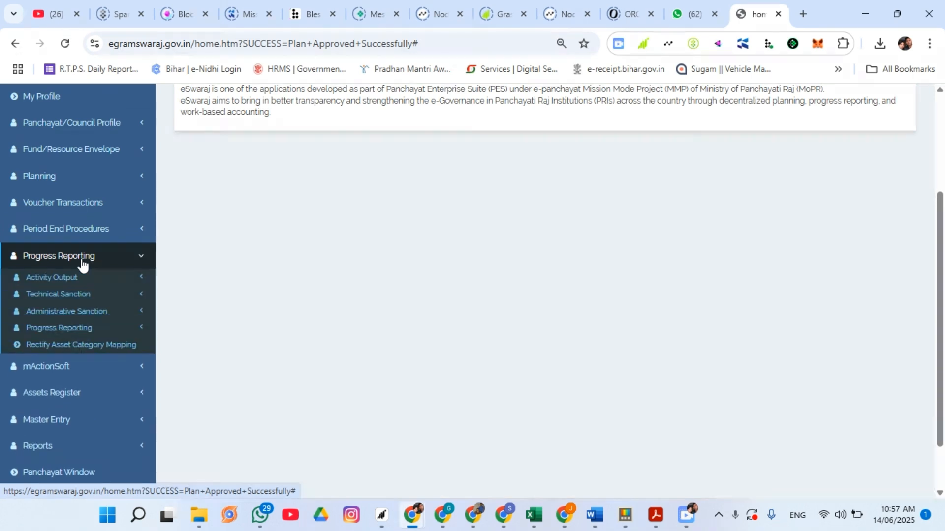
click(73, 298)
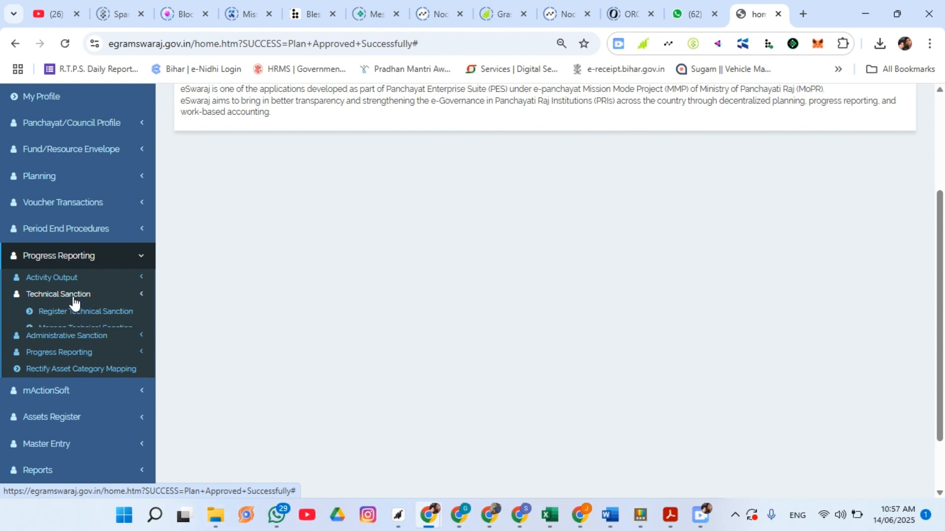
click(126, 315)
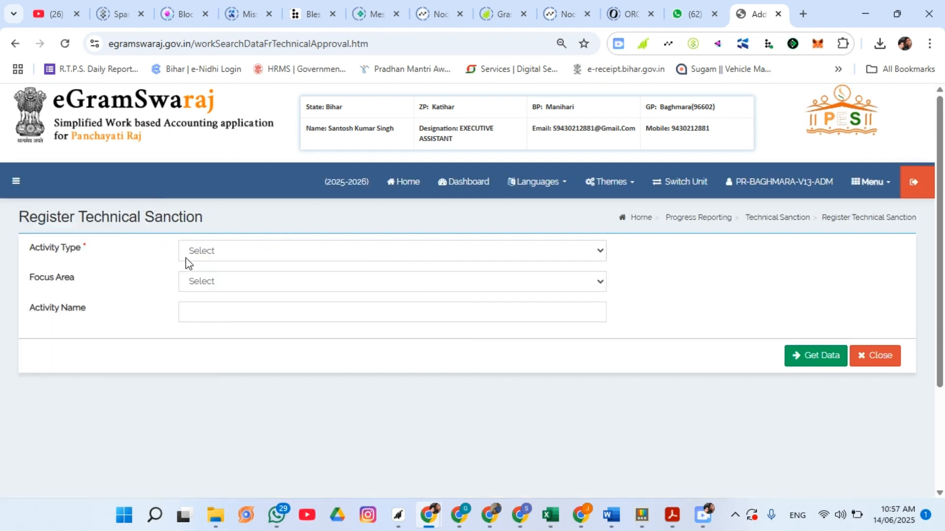
Set the activity type to Public Works and retrieve the matching activities for technical sanction.
click(264, 252)
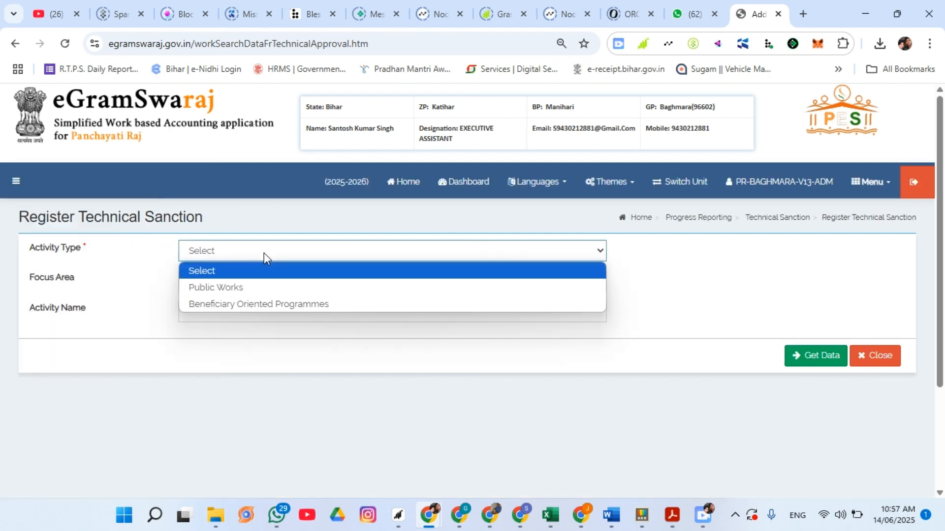
click(250, 286)
click(818, 359)
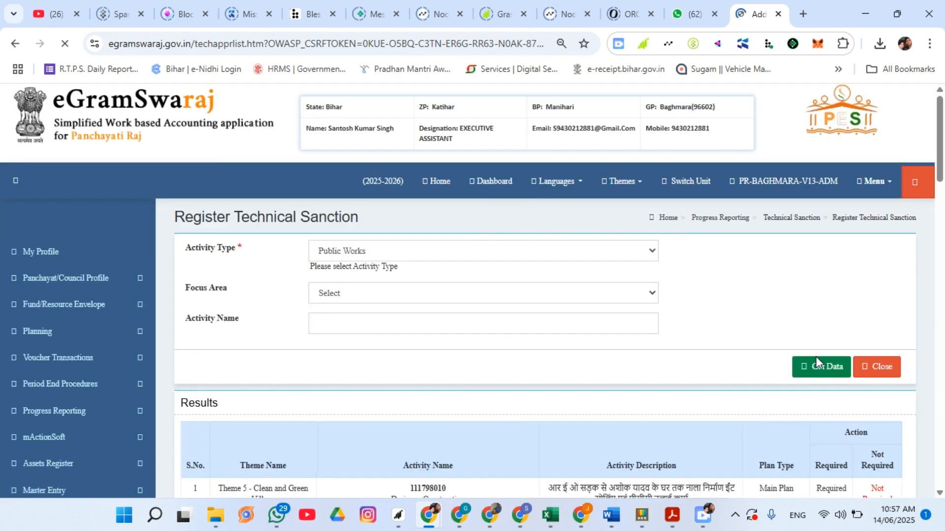
Look through the first page of public works activities, checking their names, descriptions and plan types.
scroll(767, 364, down, 4)
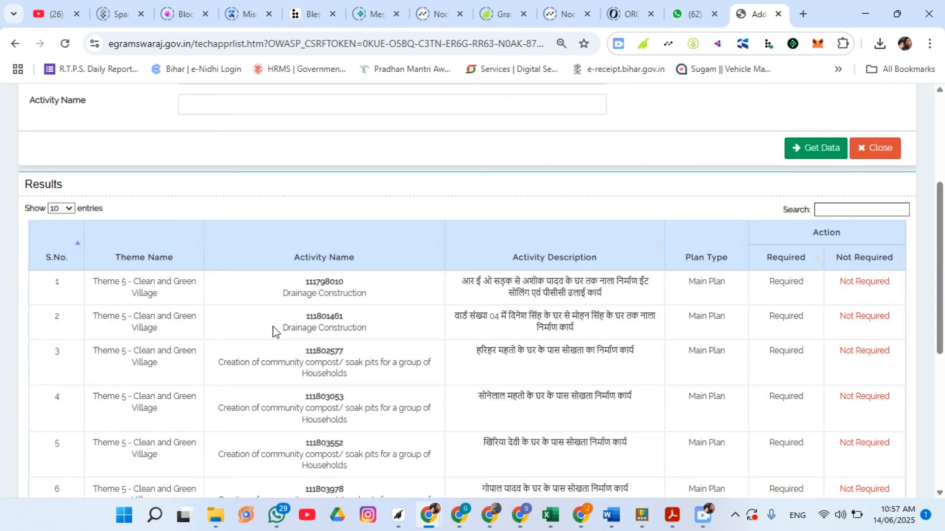
scroll(293, 333, down, 6)
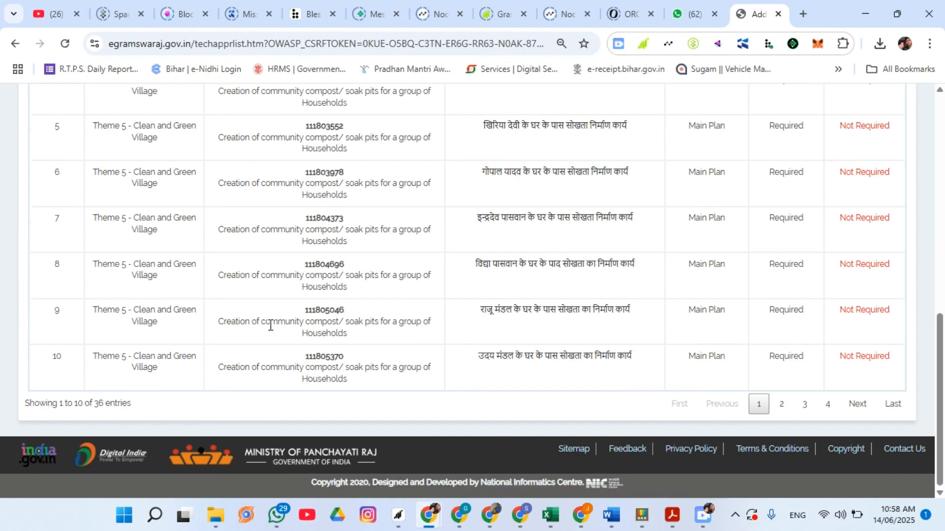
scroll(604, 288, up, 5)
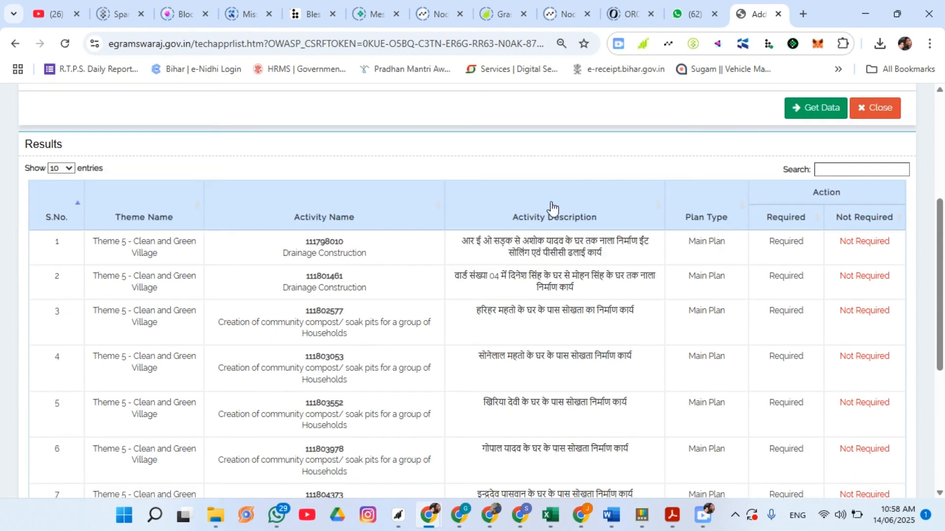
scroll(549, 301, down, 5)
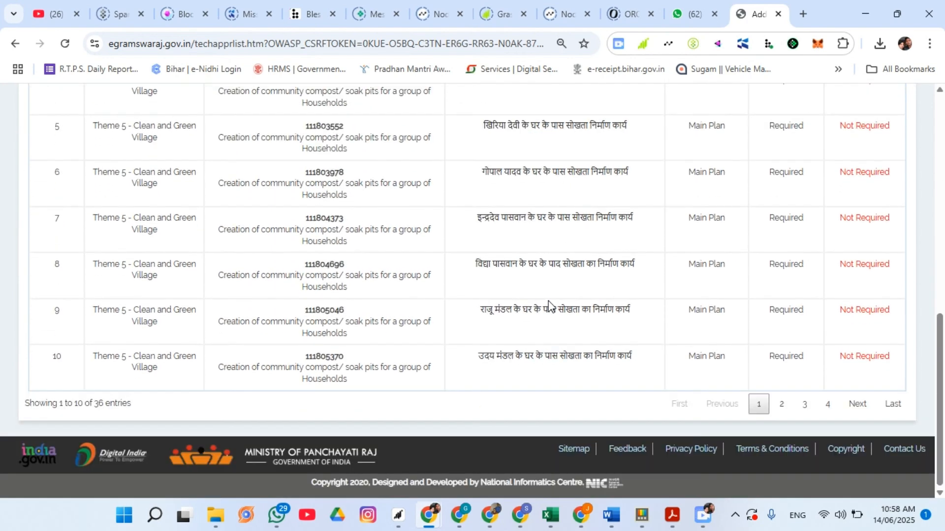
scroll(549, 307, up, 5)
scroll(550, 319, down, 1)
scroll(549, 319, down, 3)
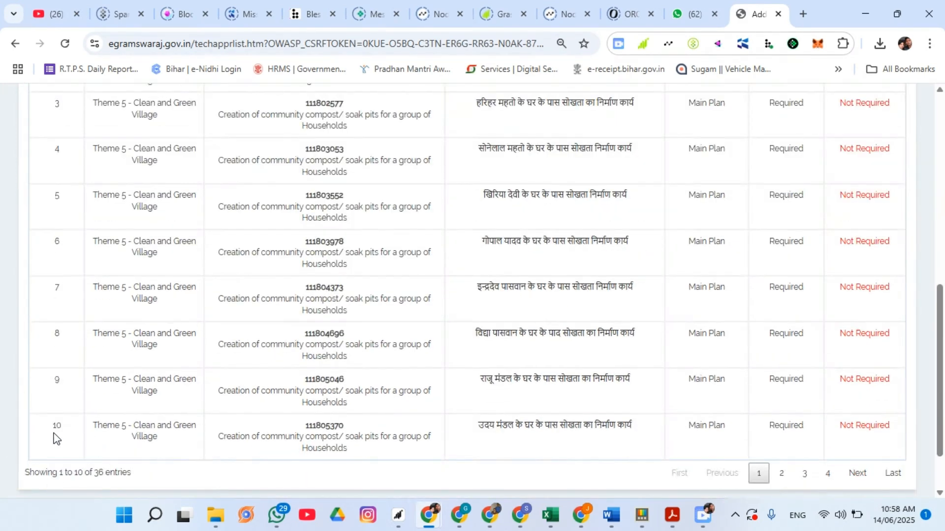
scroll(575, 422, up, 8)
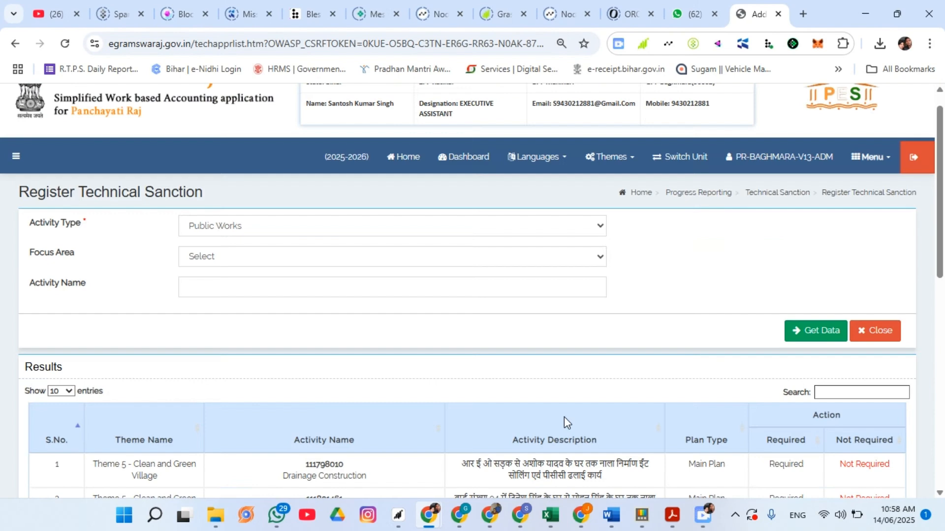
Show 100 entries per page in the activity results table.
scroll(86, 347, down, 3)
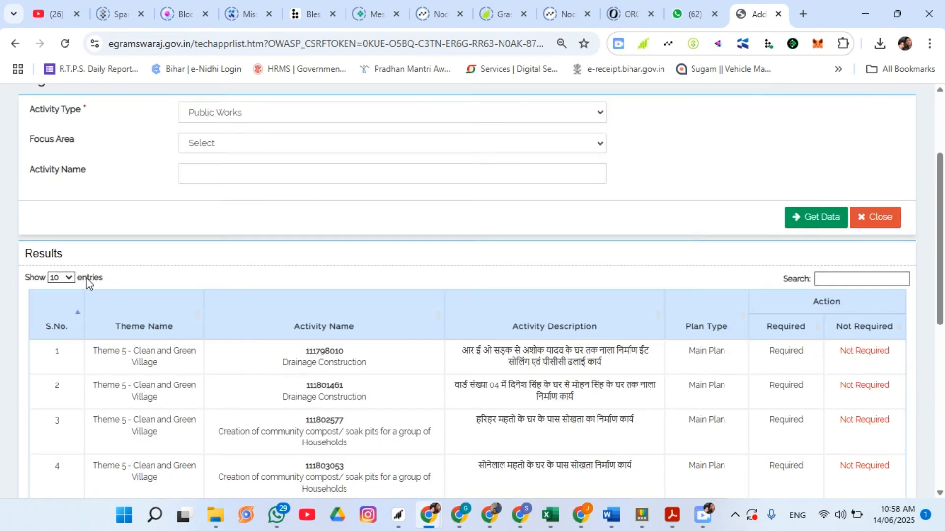
click(63, 279)
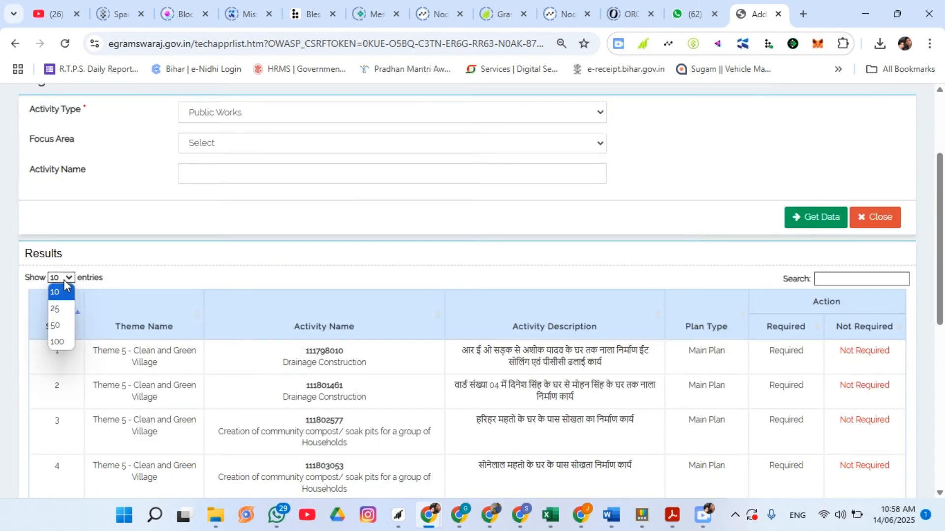
click(58, 345)
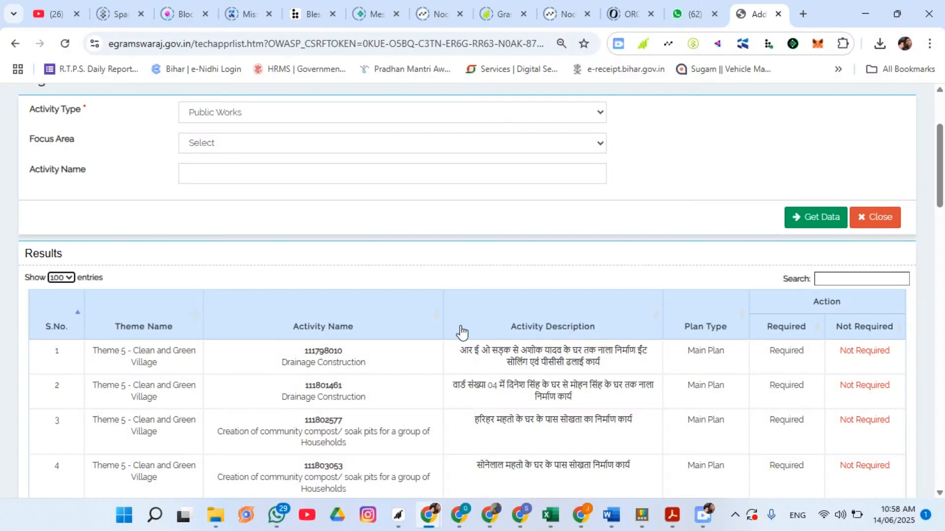
Find the Supplementary Plan Drainage Construction activity 125400878, mark its technical sanction as Required and confirm adding details.
scroll(461, 332, down, 10)
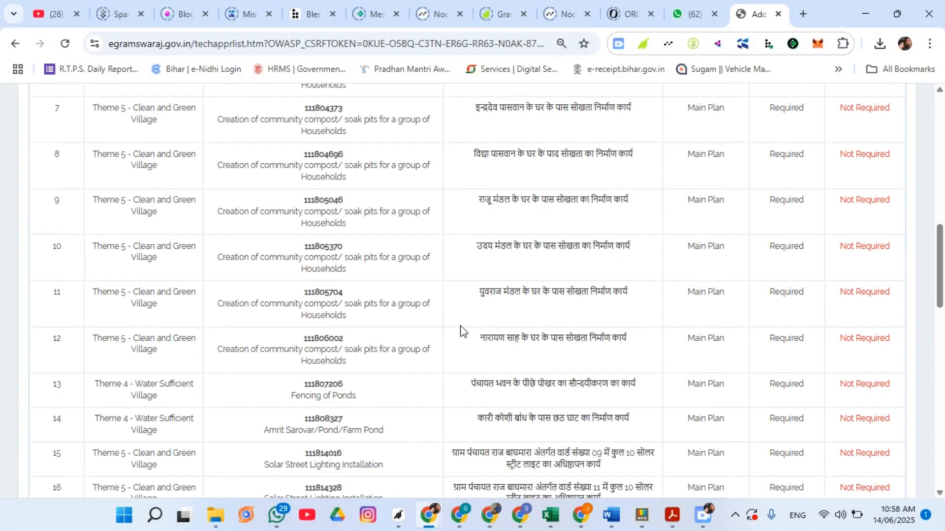
scroll(461, 333, down, 5)
scroll(542, 332, down, 5)
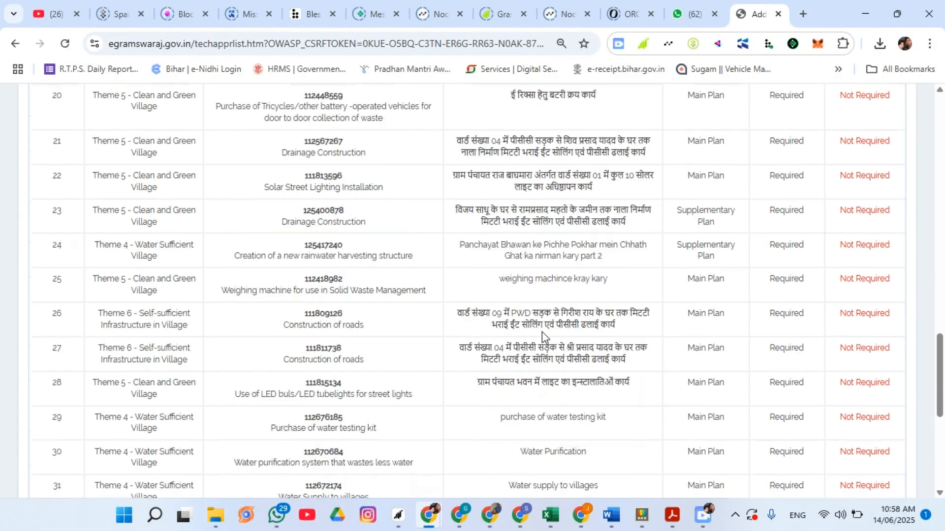
scroll(542, 332, down, 6)
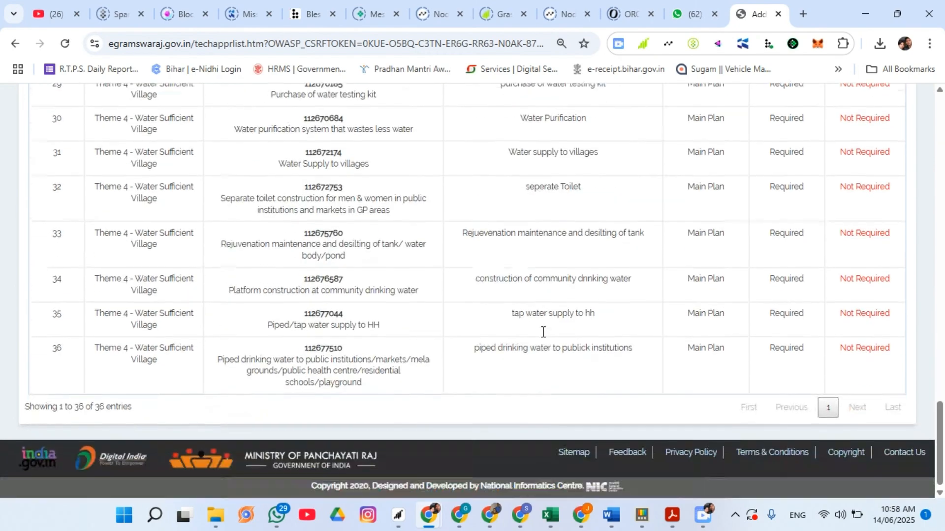
scroll(543, 337, up, 8)
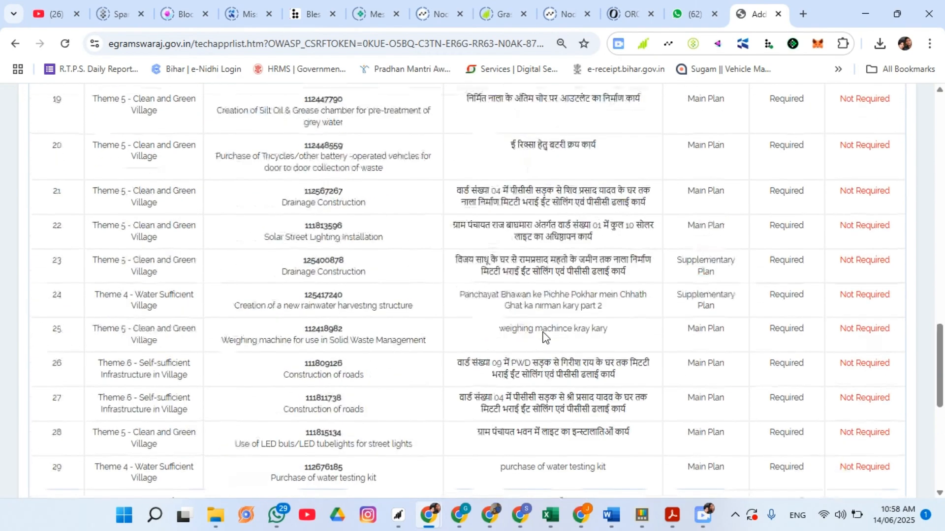
scroll(543, 333, up, 1)
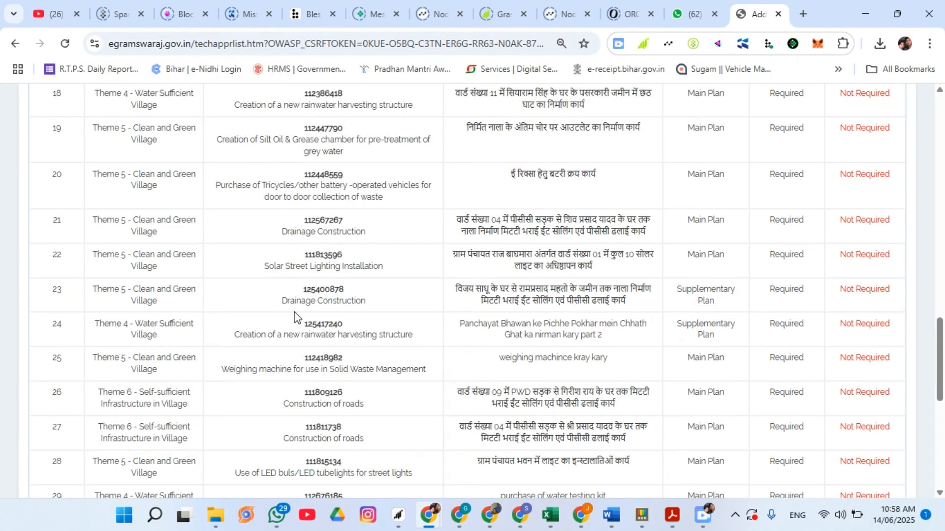
double_click(315, 292)
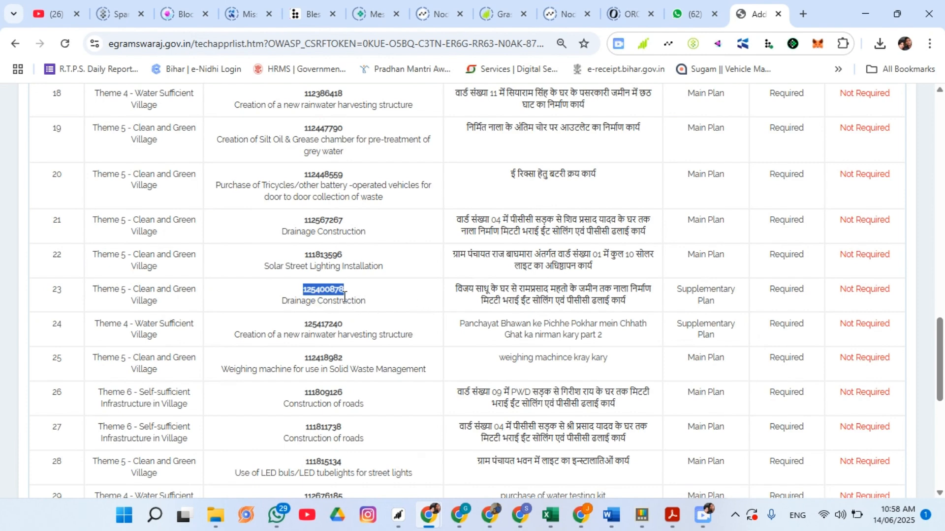
click(790, 294)
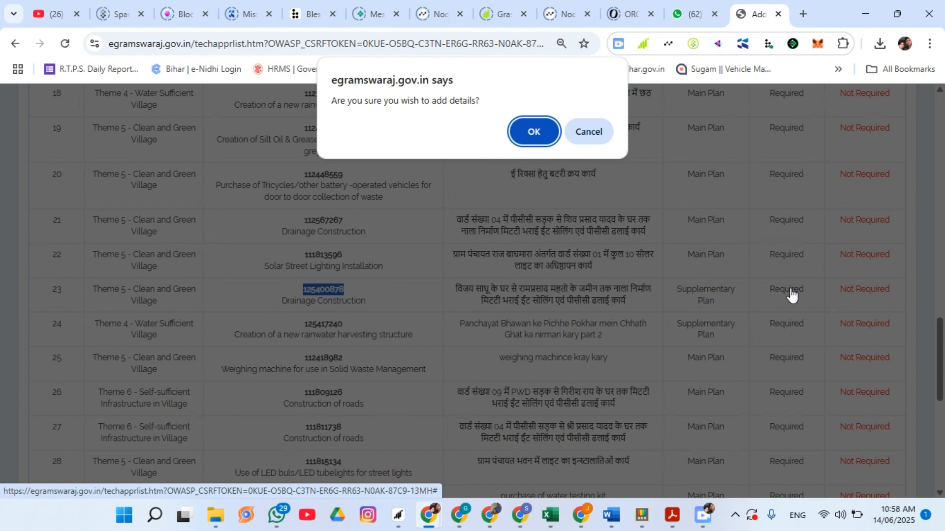
click(530, 123)
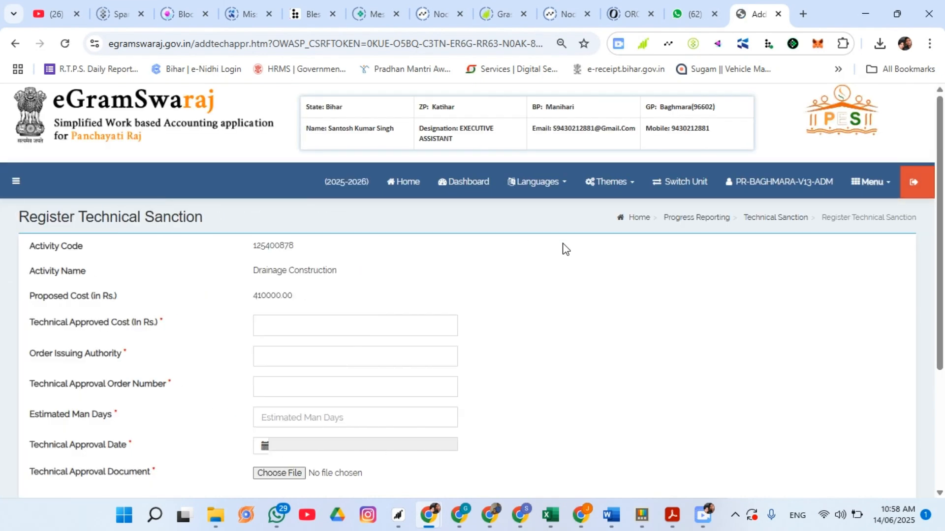
Review the technical sanction form's required fields and document upload rules for the drainage activity.
scroll(565, 248, down, 3)
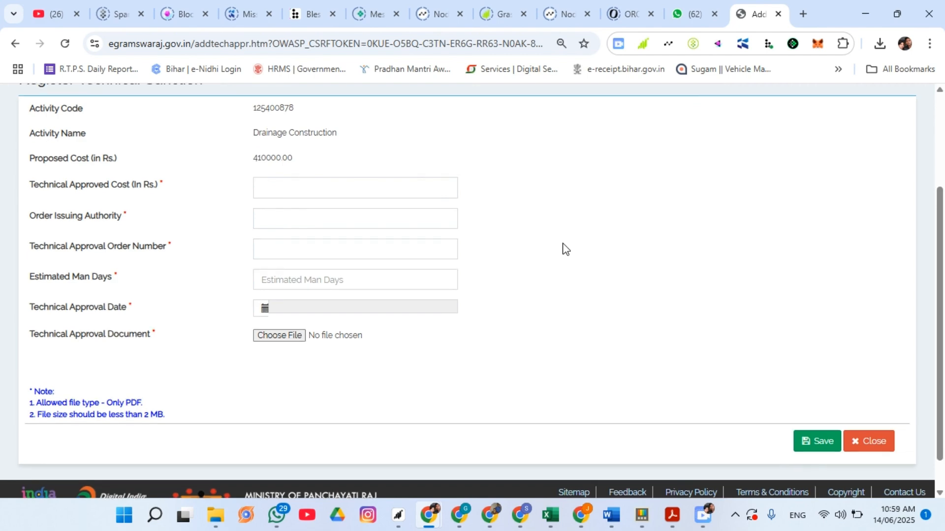
scroll(566, 249, up, 3)
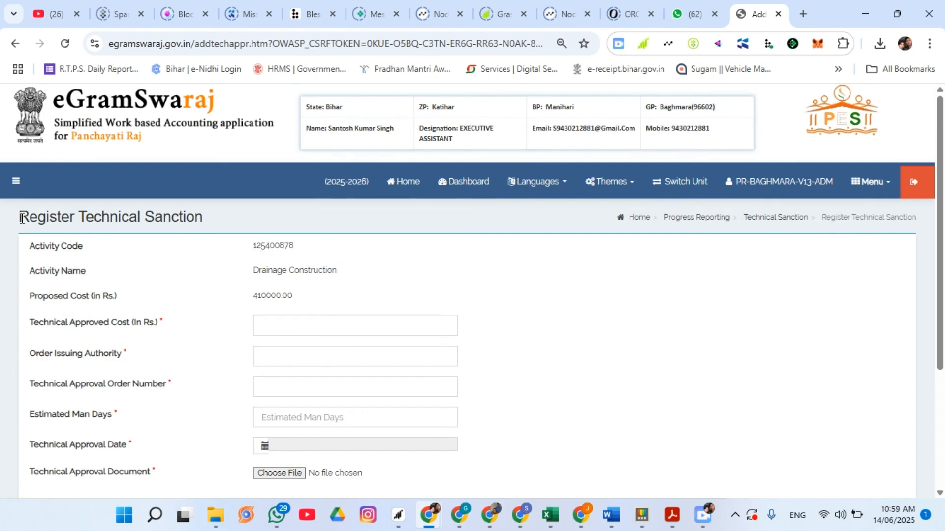
drag(22, 218, 209, 223)
click(602, 327)
scroll(515, 323, down, 3)
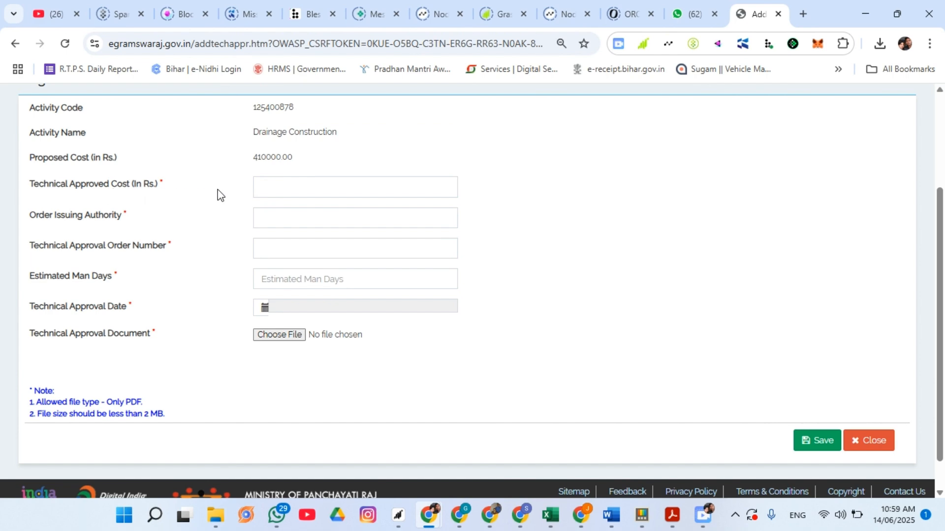
scroll(194, 213, up, 3)
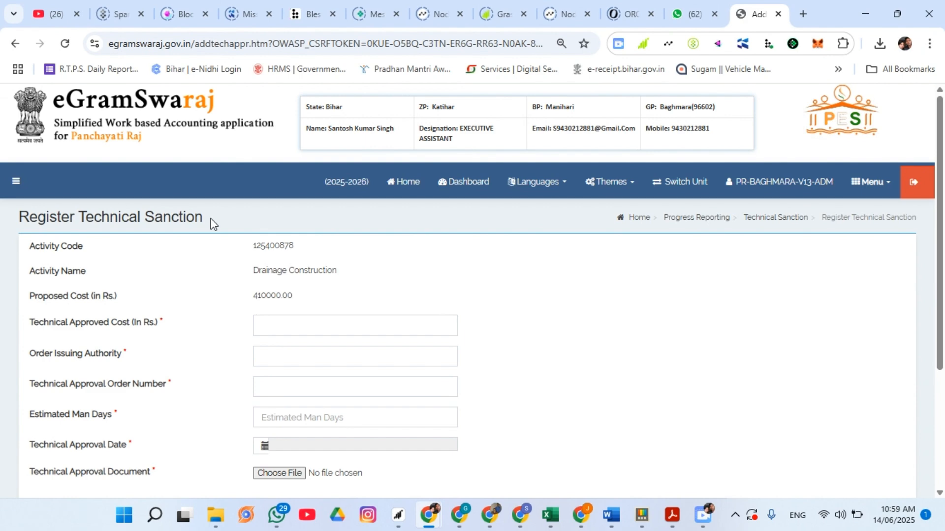
scroll(523, 308, down, 2)
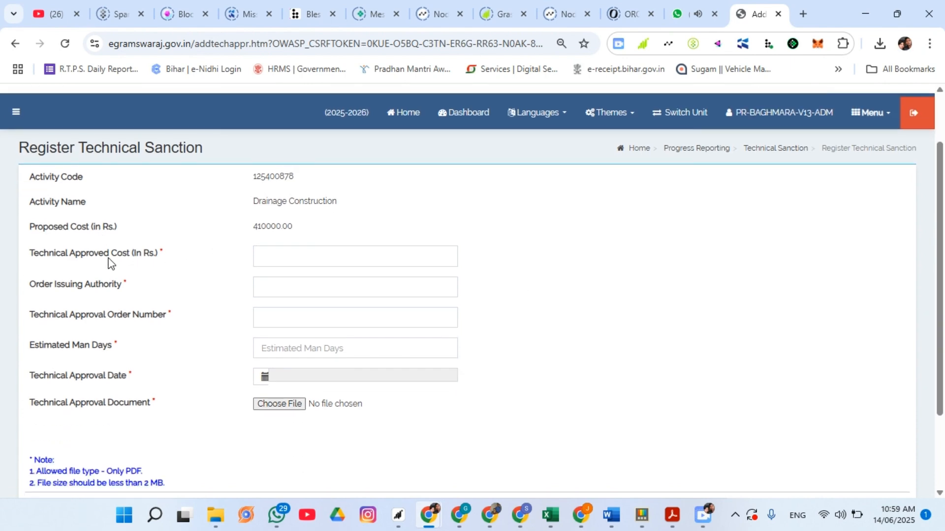
click(300, 258)
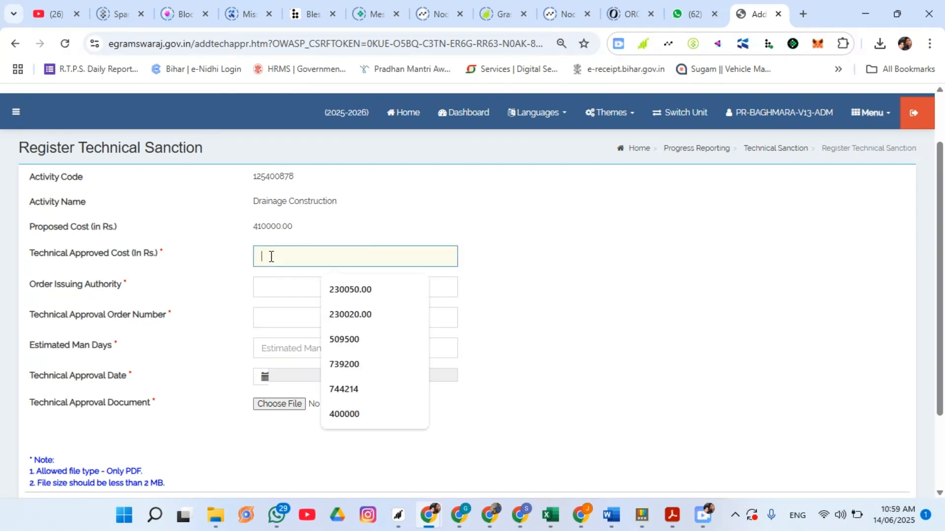
click(615, 268)
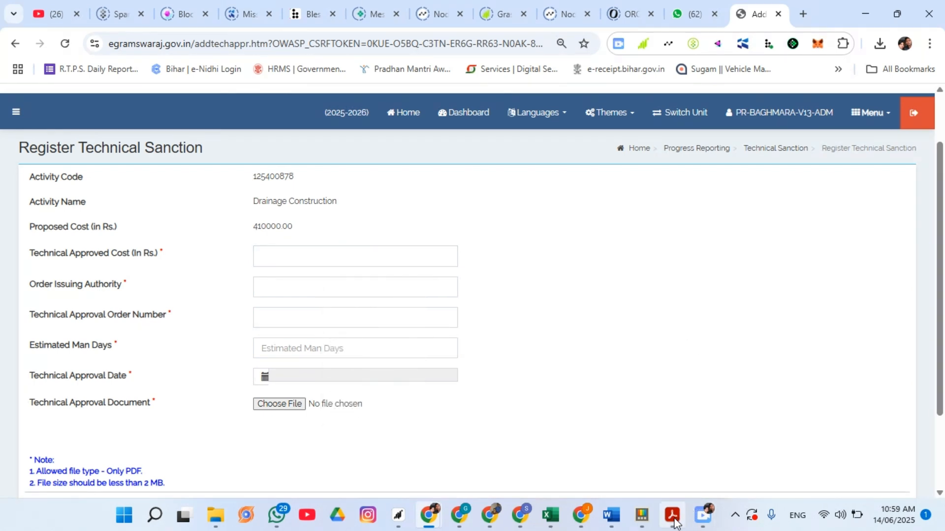
Switch to Adobe Acrobat and bring up TS1.pdf to consult the technical report for the sanction details.
mouse_move(675, 523)
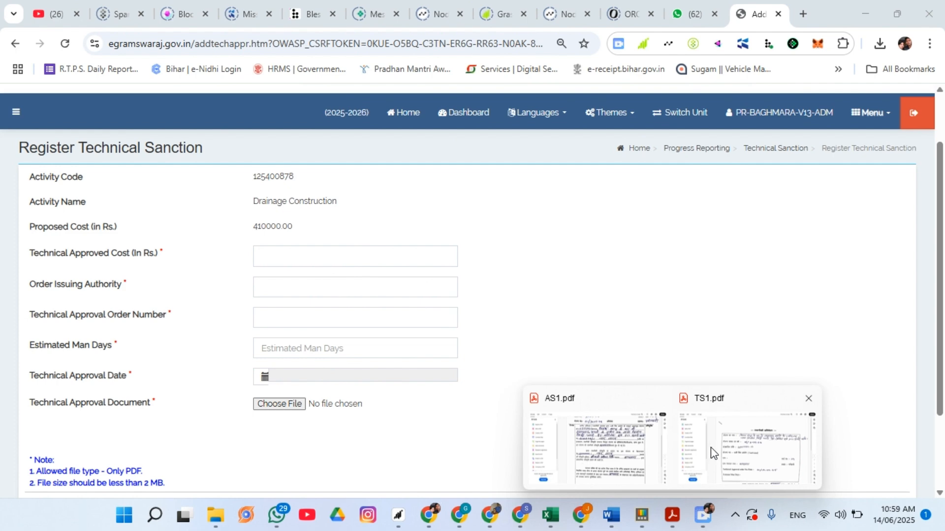
mouse_move(711, 448)
click(768, 455)
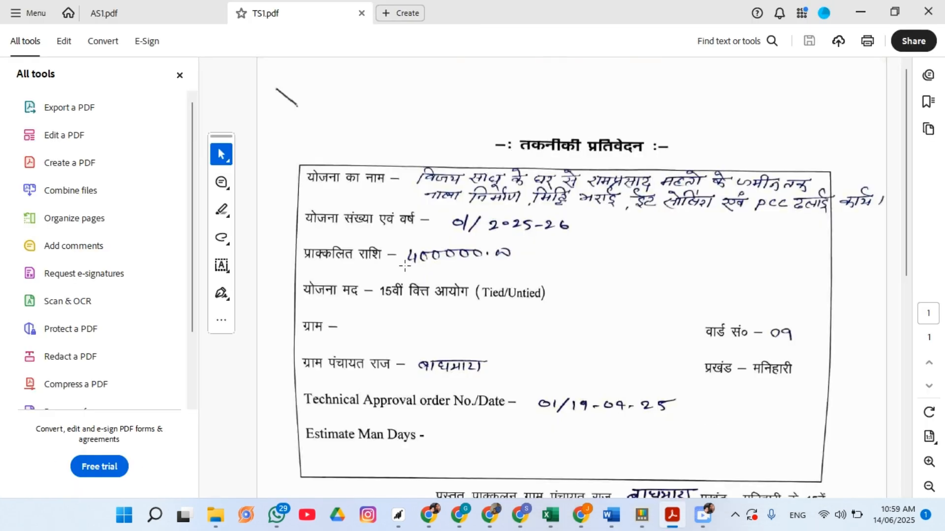
Mark the estimated amount in TS1.pdf, return to eGramSwaraj, and enter 400000 as Technical Approved Cost and TA as Order Issuing Authority.
drag(408, 248, 520, 265)
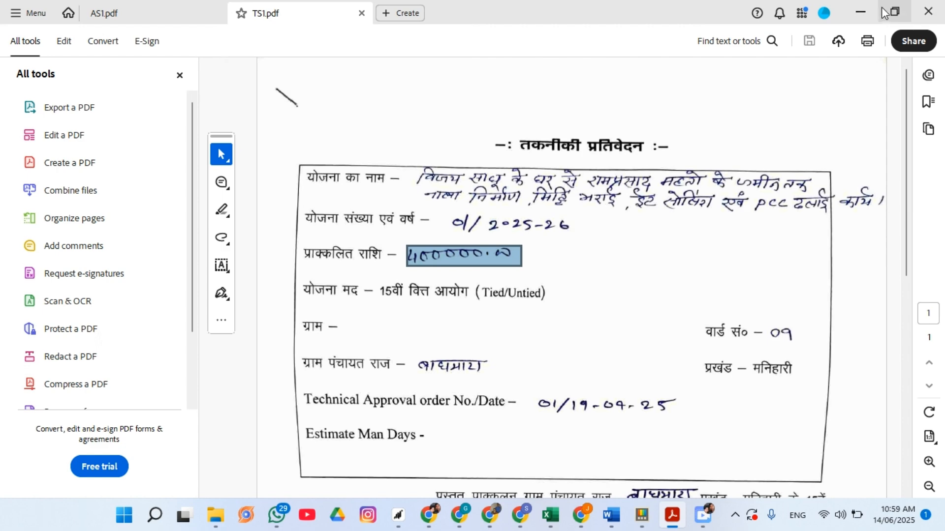
click(868, 14)
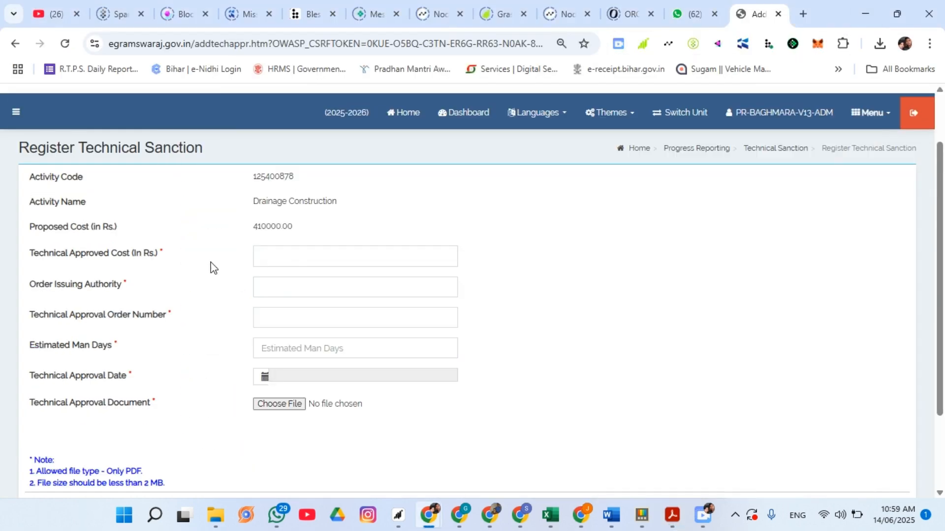
click(273, 257)
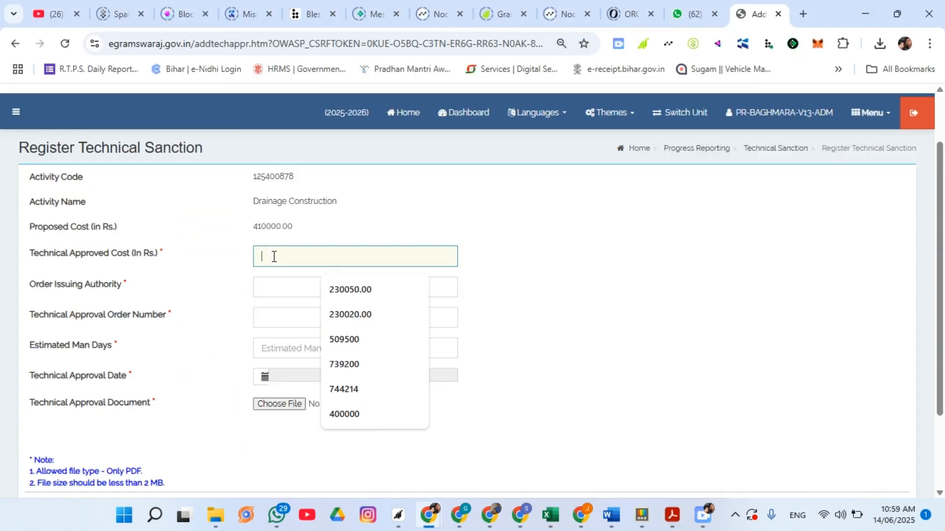
text(4000)
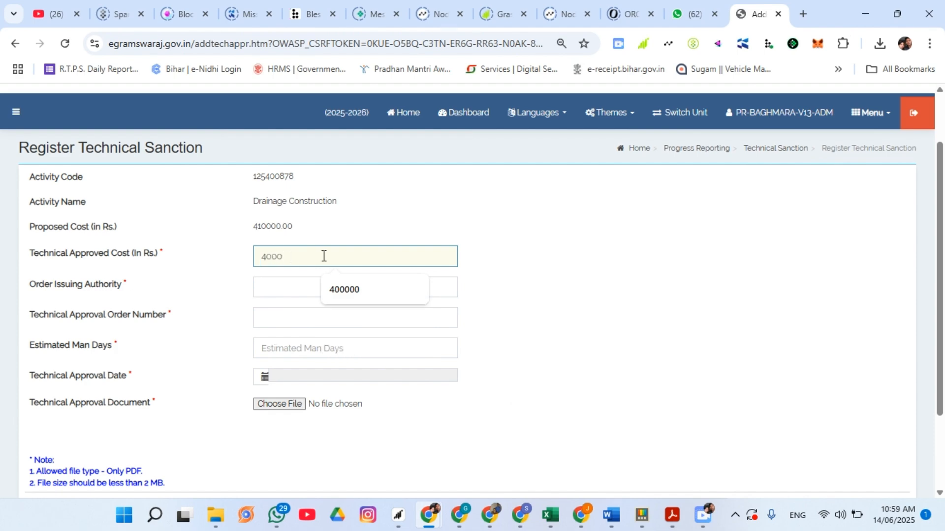
text(00)
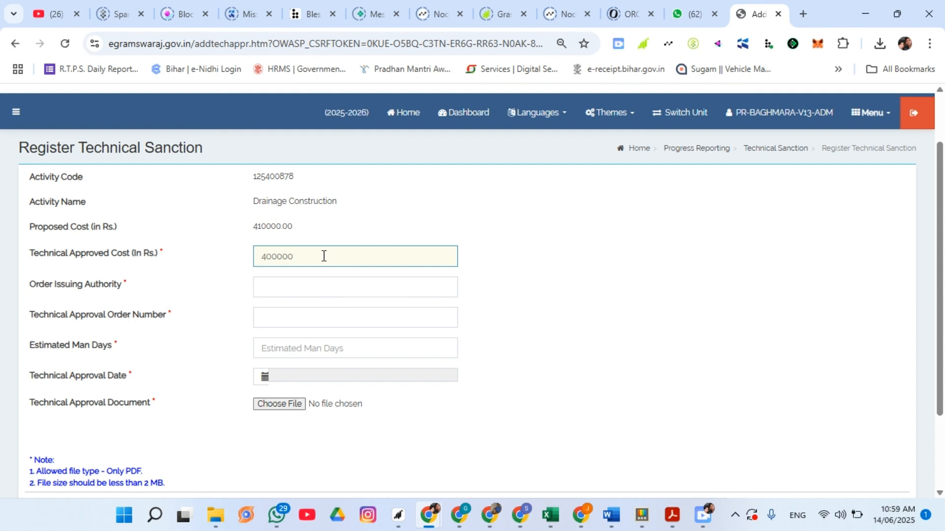
click(528, 287)
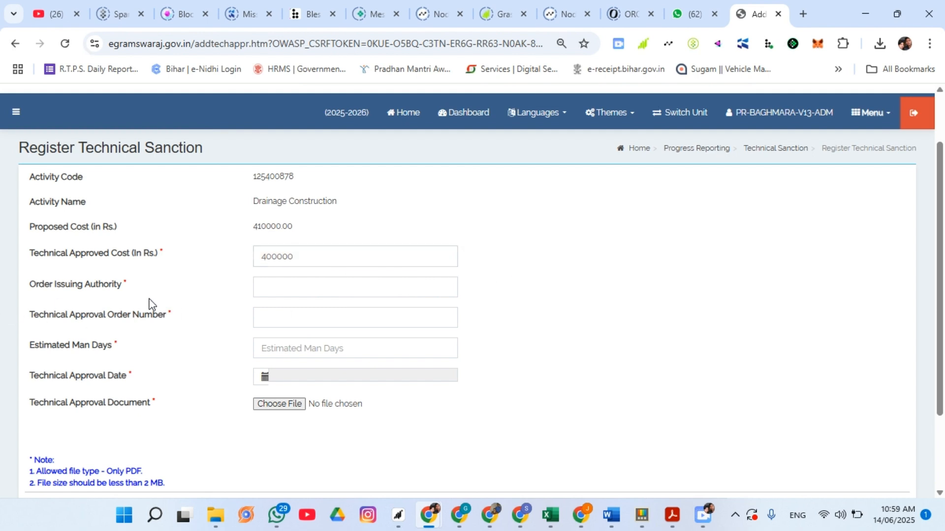
click(293, 286)
click(344, 317)
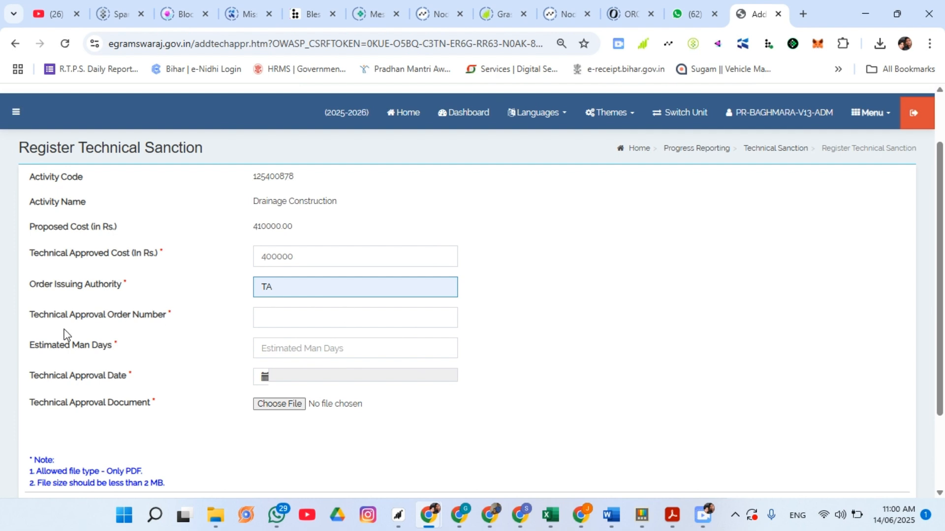
Switch back to TS1.pdf in Adobe Acrobat and check the technical approval order number and date.
scroll(168, 324, down, 2)
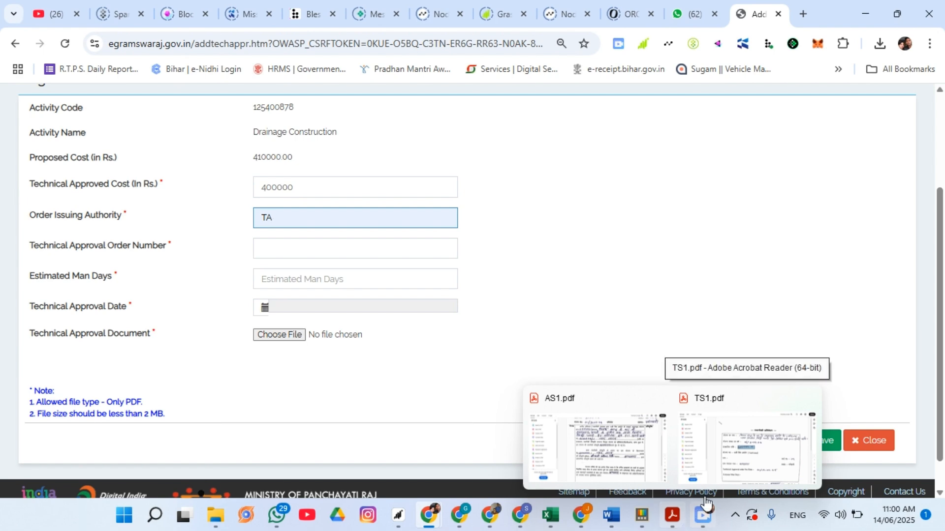
key(alt+Tab)
scroll(489, 323, down, 2)
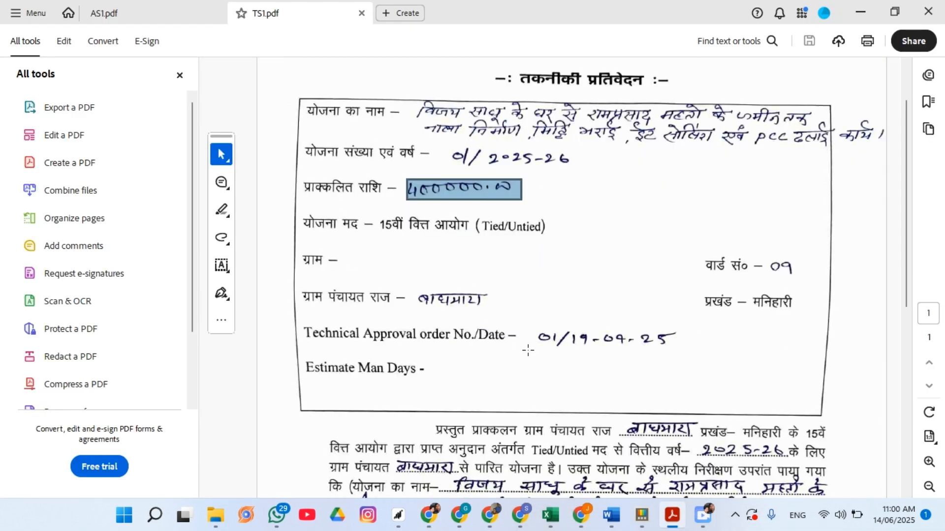
drag(537, 328, 700, 353)
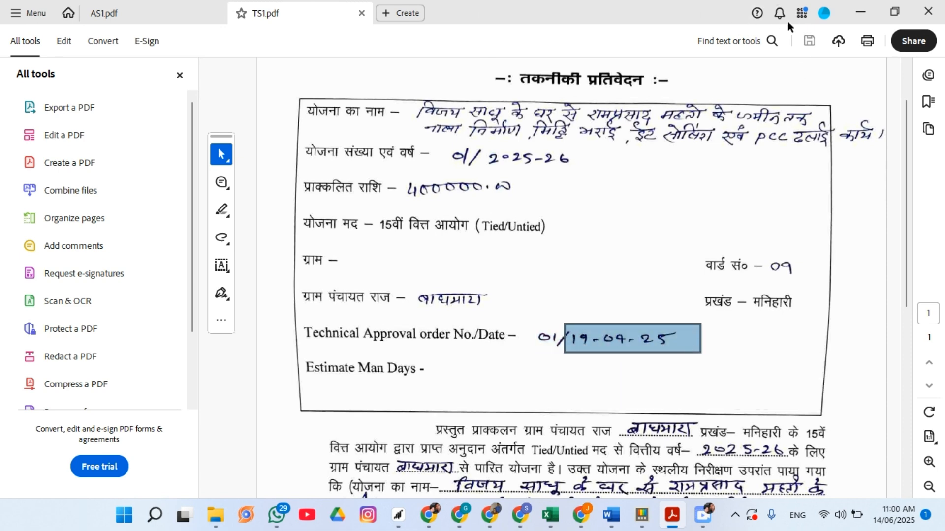
Return to the eGramSwaraj form and enter 01 as the Technical Approval Order Number and 300 as the Estimated Man Days.
click(860, 14)
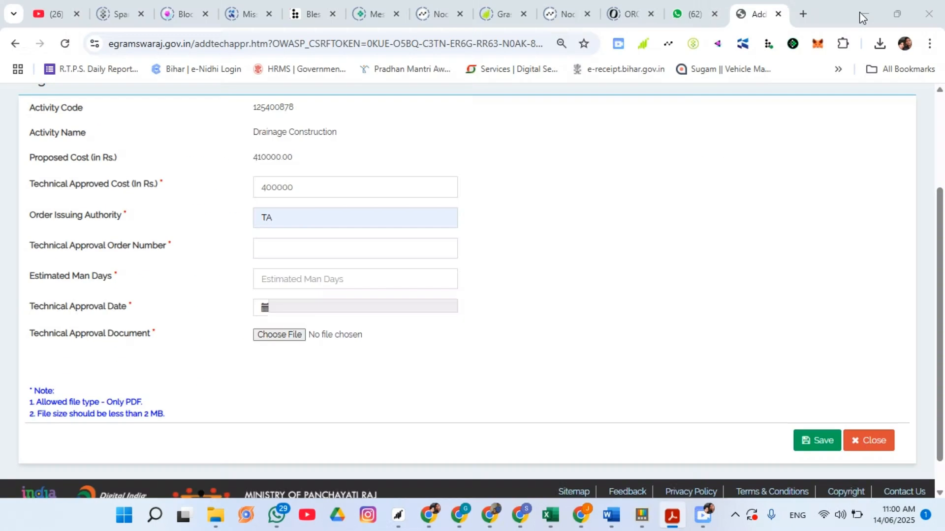
click(308, 257)
text(01)
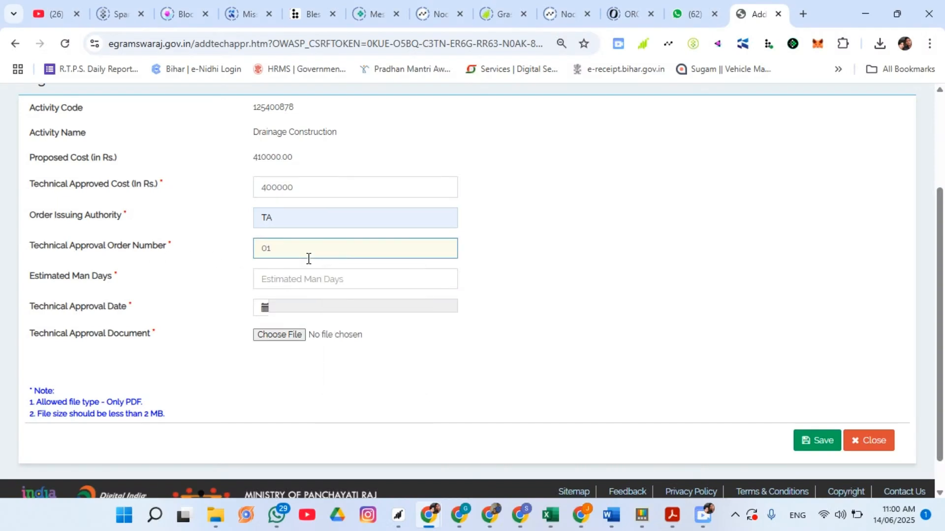
click(195, 280)
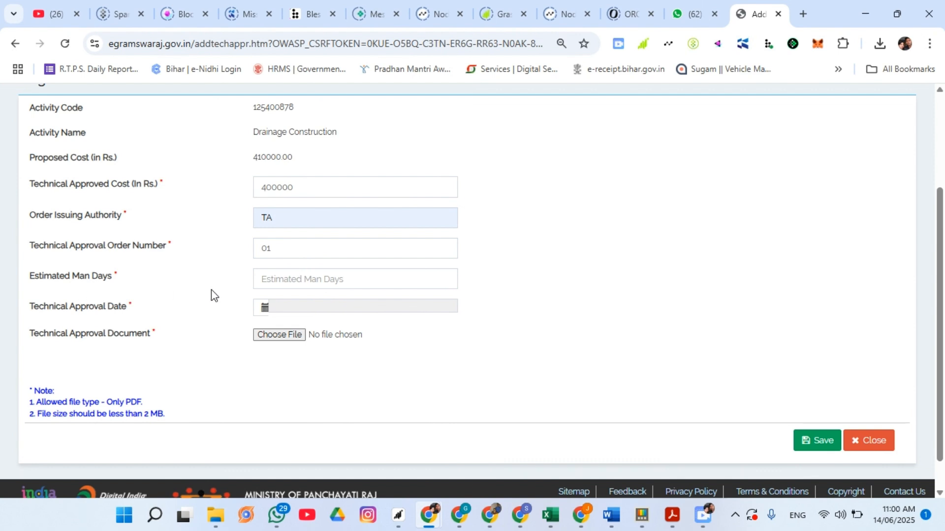
click(294, 284)
text(300)
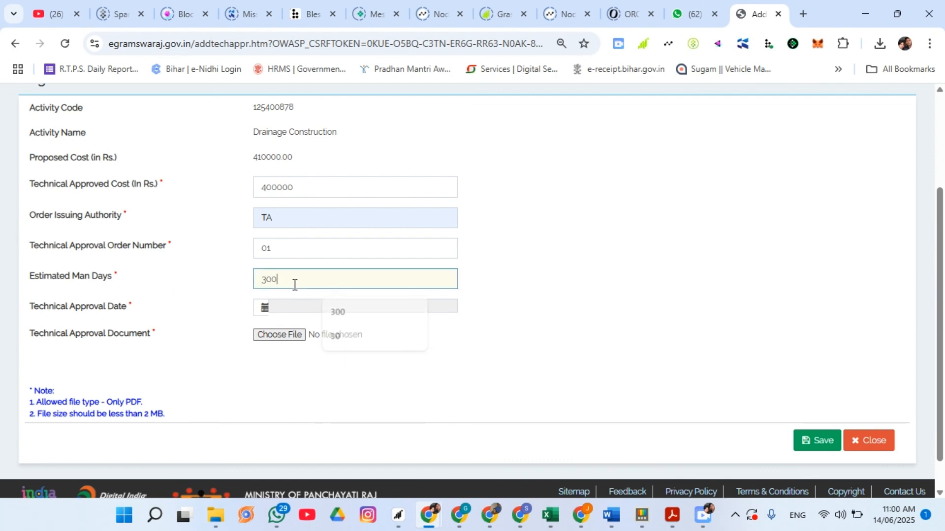
Recheck the approval date in TS1.pdf and set the form's Technical Approval Date to 19-04-2025.
scroll(212, 292, down, 2)
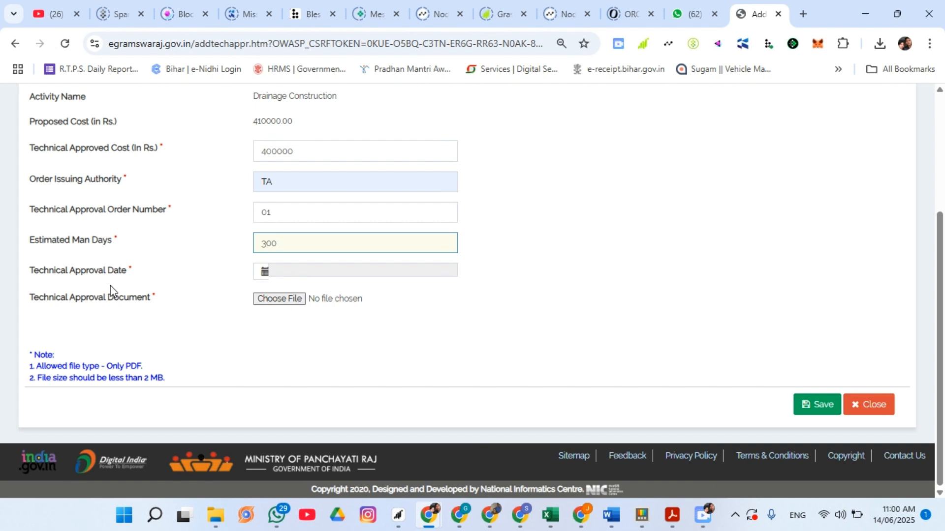
click(298, 275)
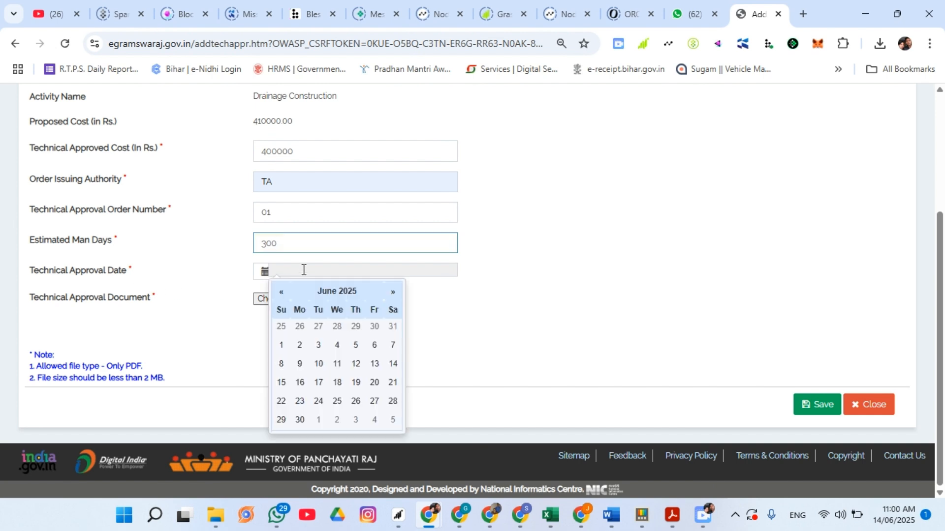
click(281, 293)
click(745, 320)
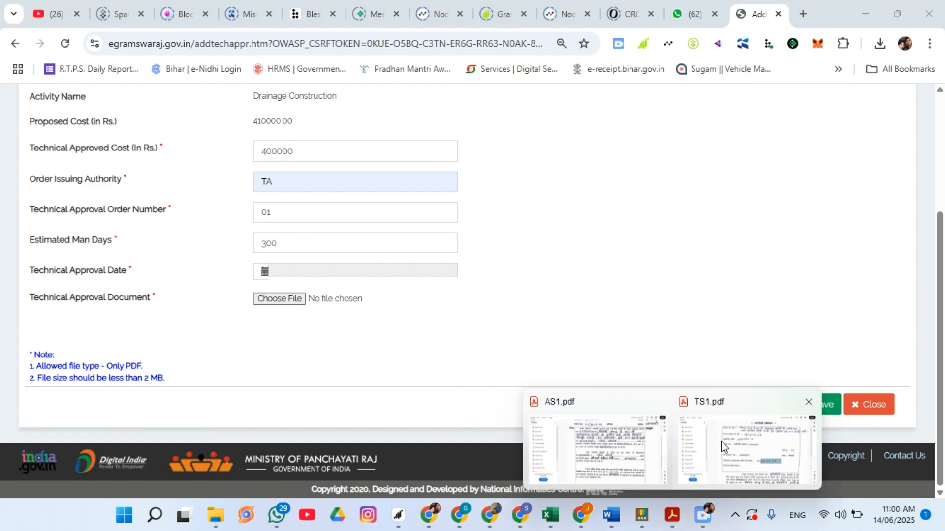
click(721, 441)
click(639, 369)
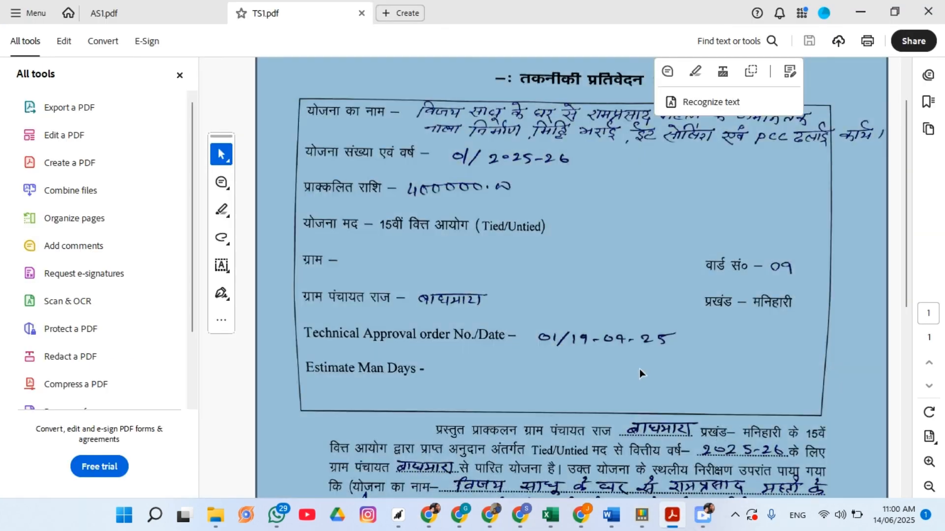
click(868, 15)
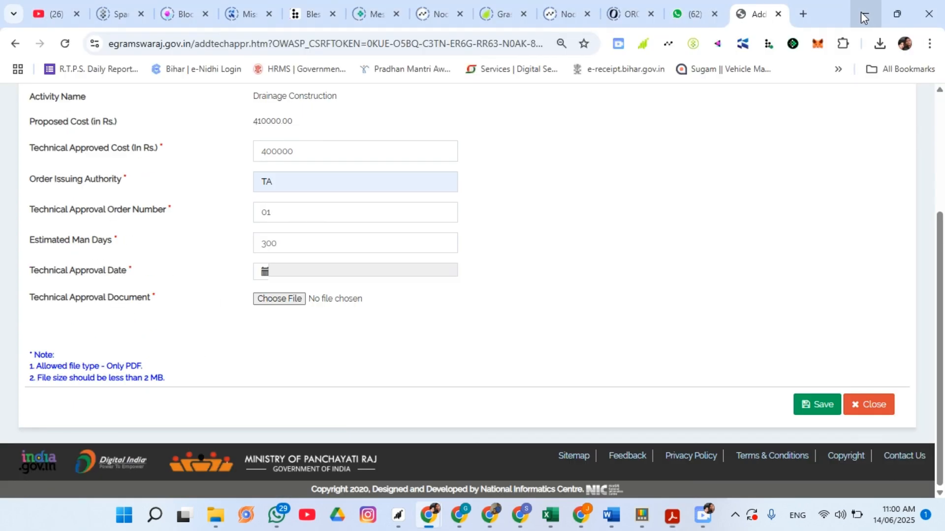
click(281, 268)
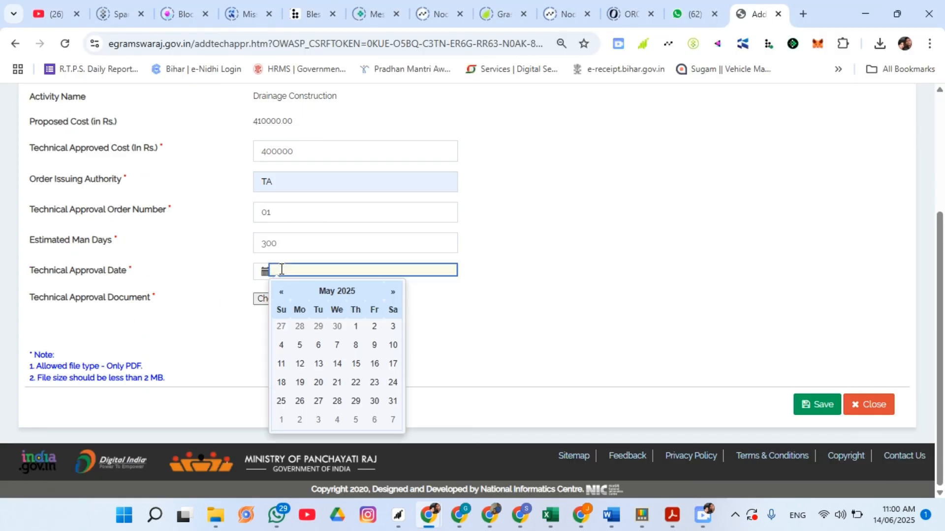
click(279, 292)
click(278, 292)
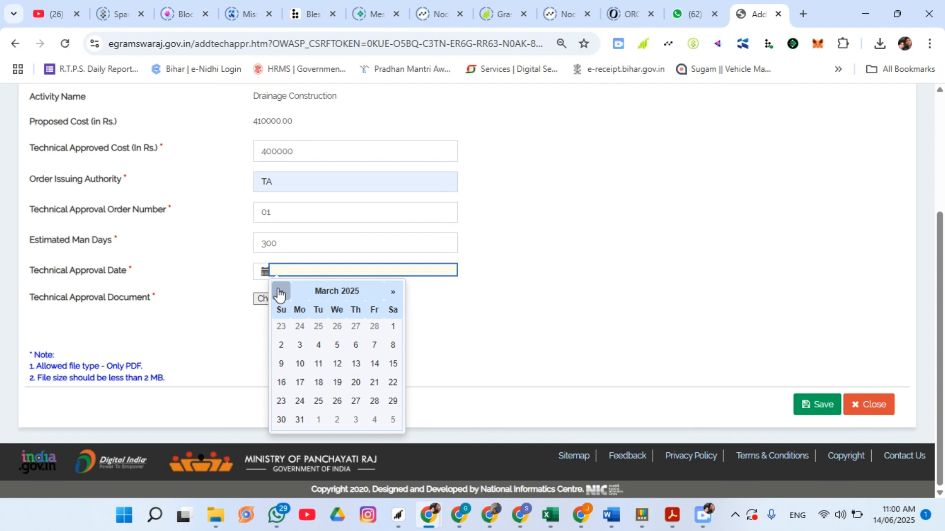
click(392, 292)
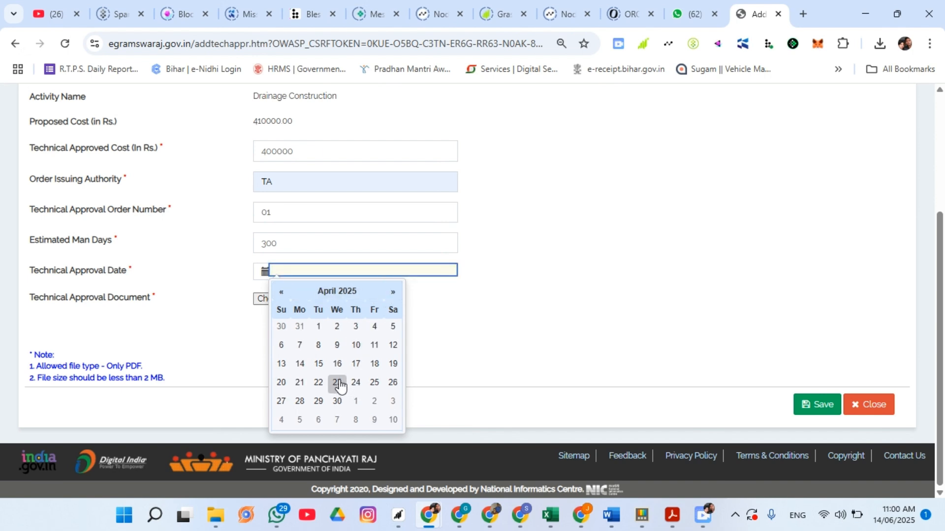
click(392, 365)
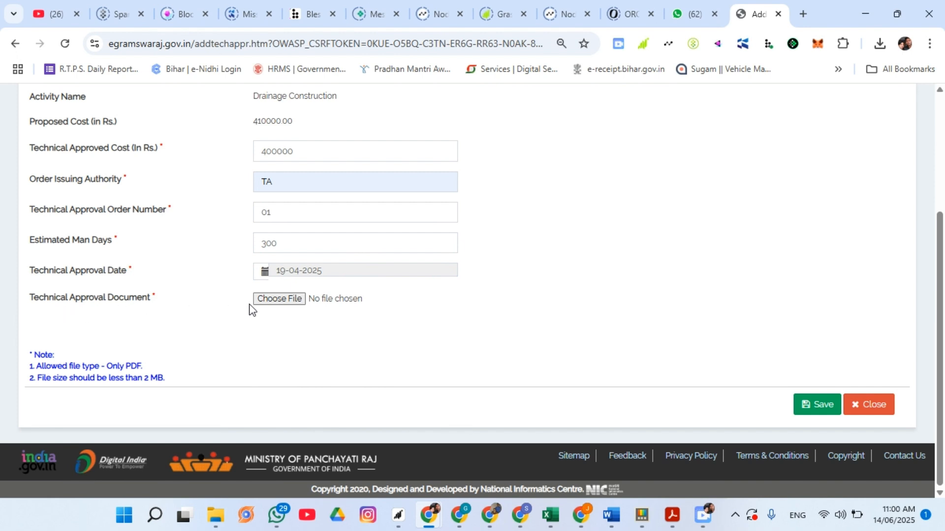
Attach TS1.pdf from the Downloads folder as the Technical Approval Document.
click(285, 299)
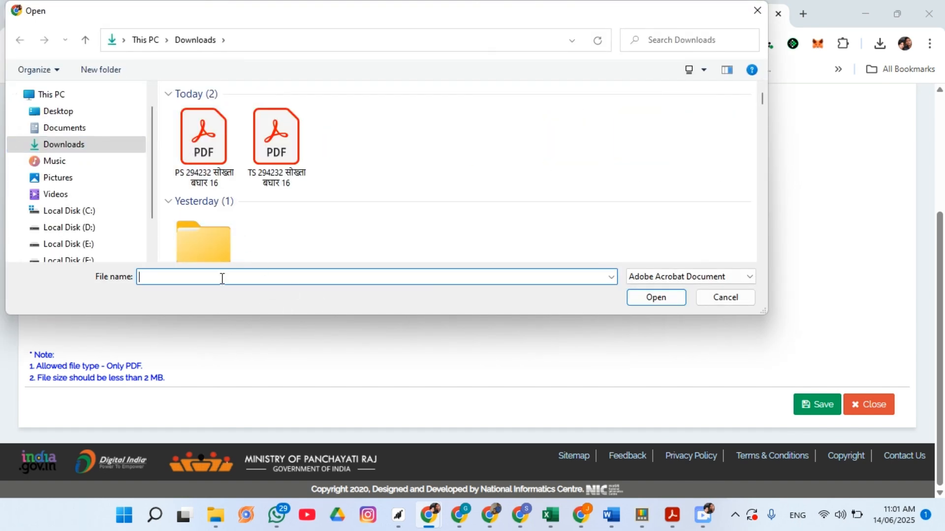
text(ts)
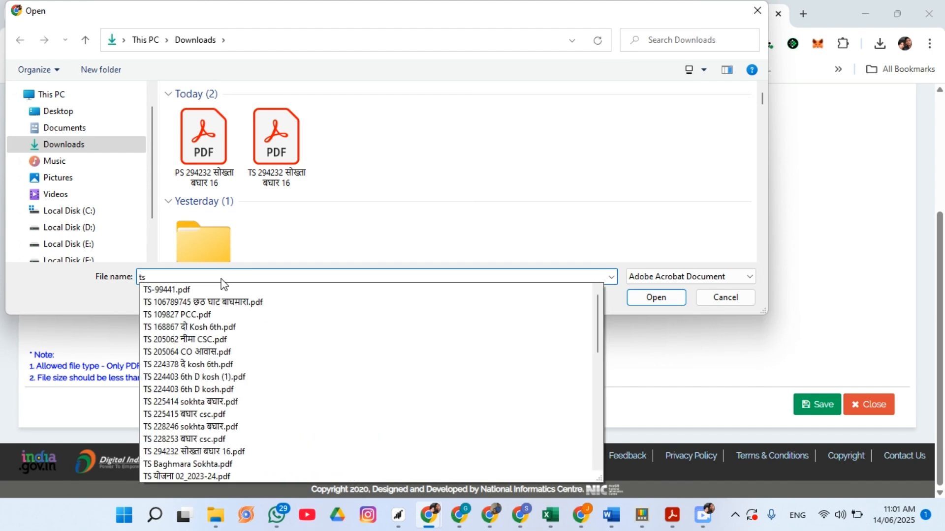
text(1)
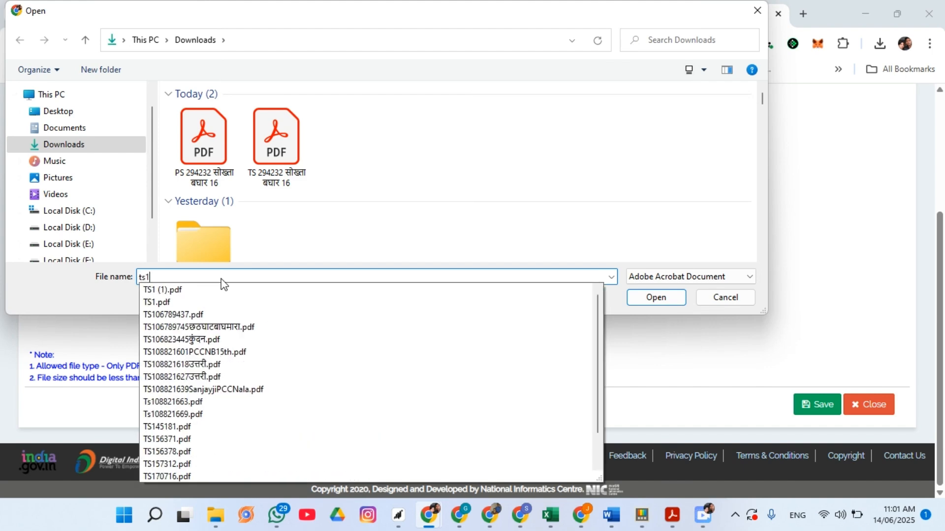
click(190, 305)
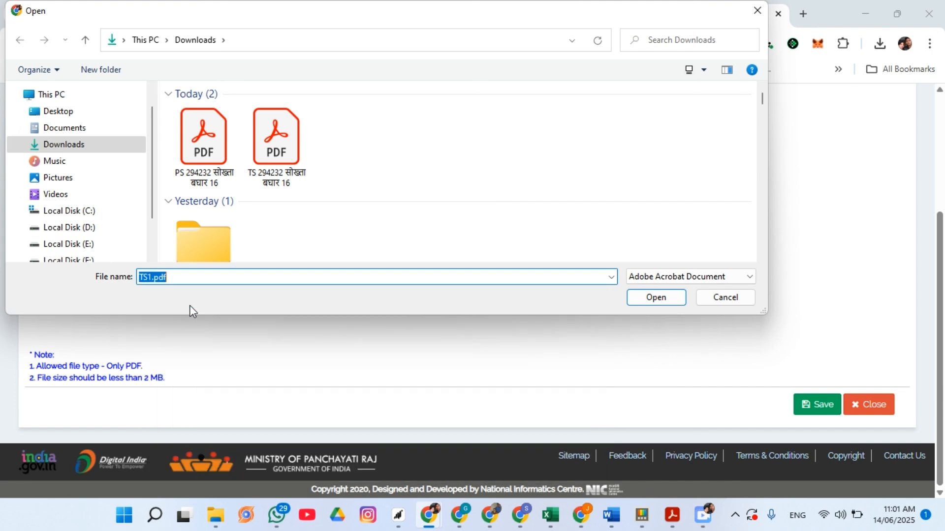
click(650, 299)
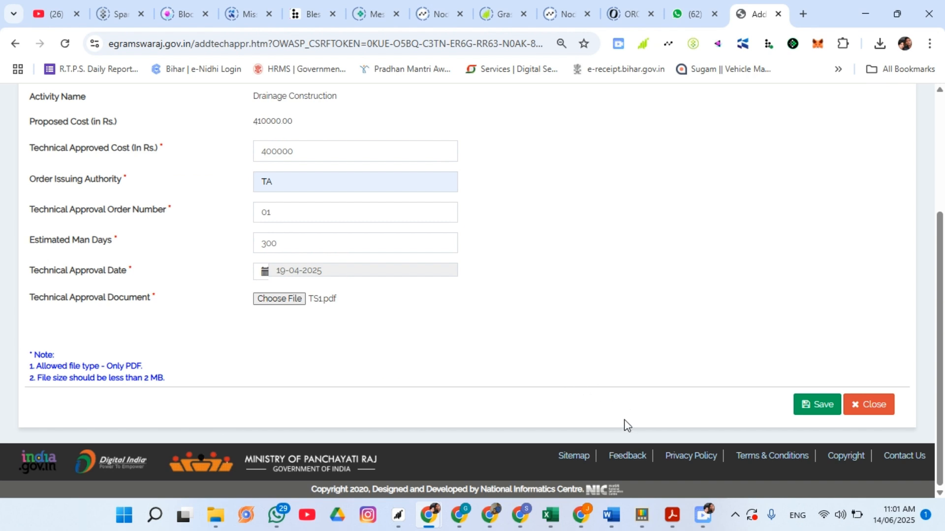
Review the completed technical sanction form, save it and acknowledge the save message.
mouse_move(674, 521)
scroll(531, 316, up, 3)
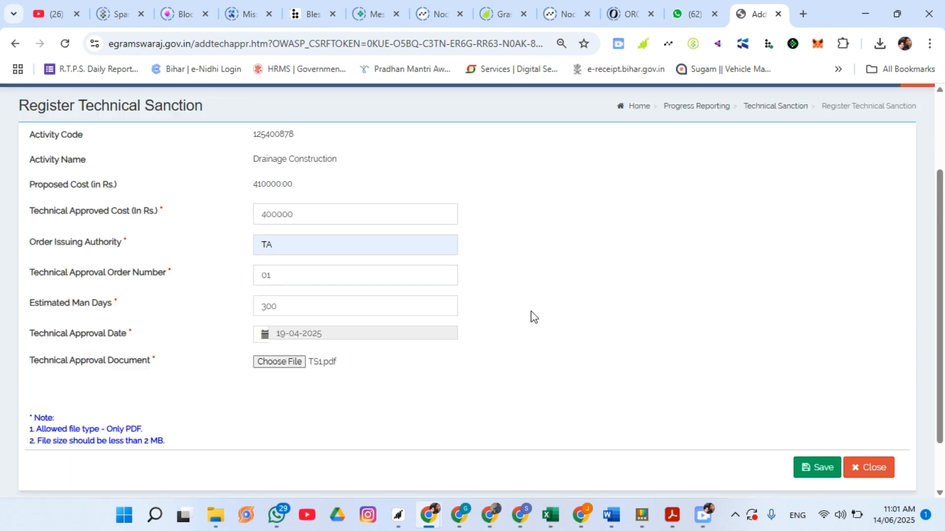
scroll(531, 316, down, 2)
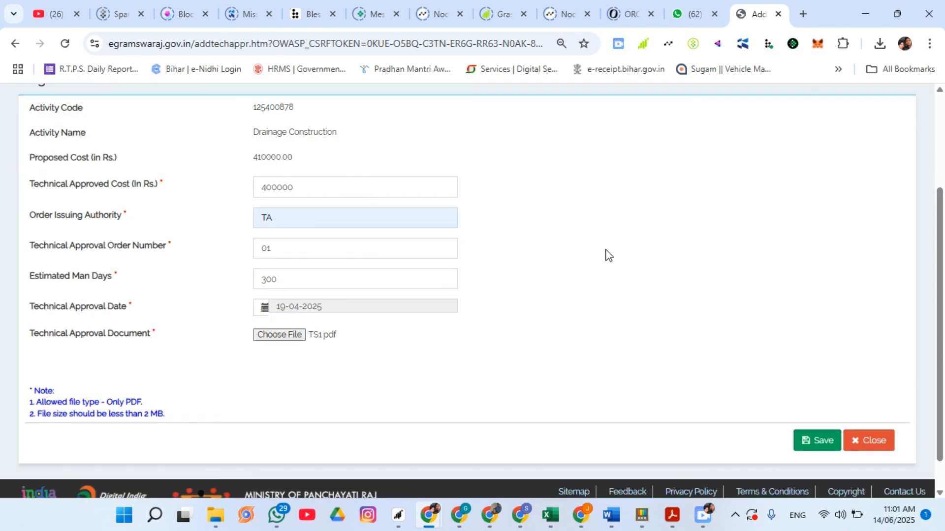
scroll(610, 257, down, 1)
click(817, 408)
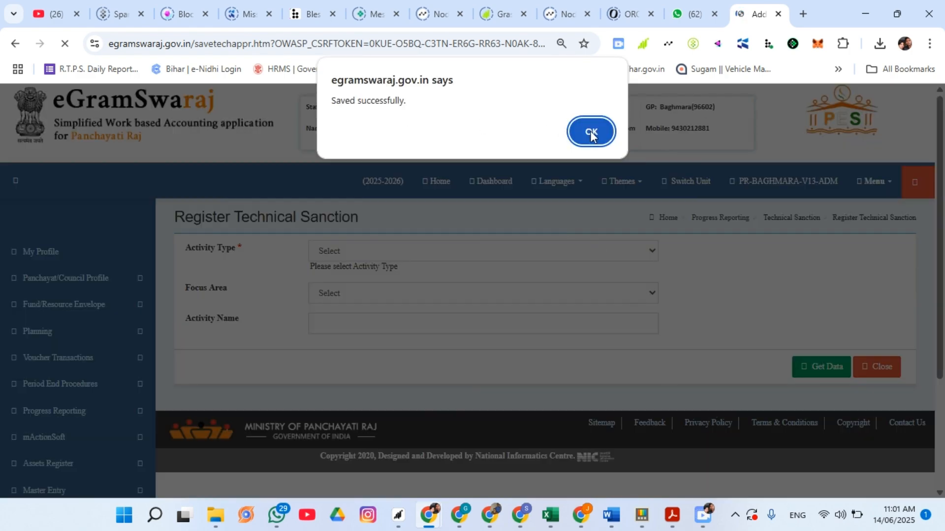
click(592, 131)
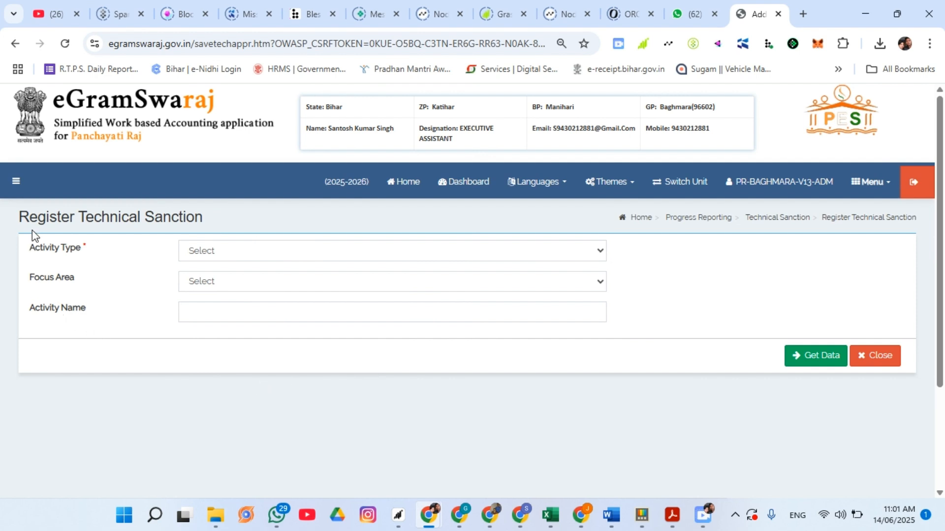
Open the Register Administrative Sanction page under Progress Reporting.
click(17, 183)
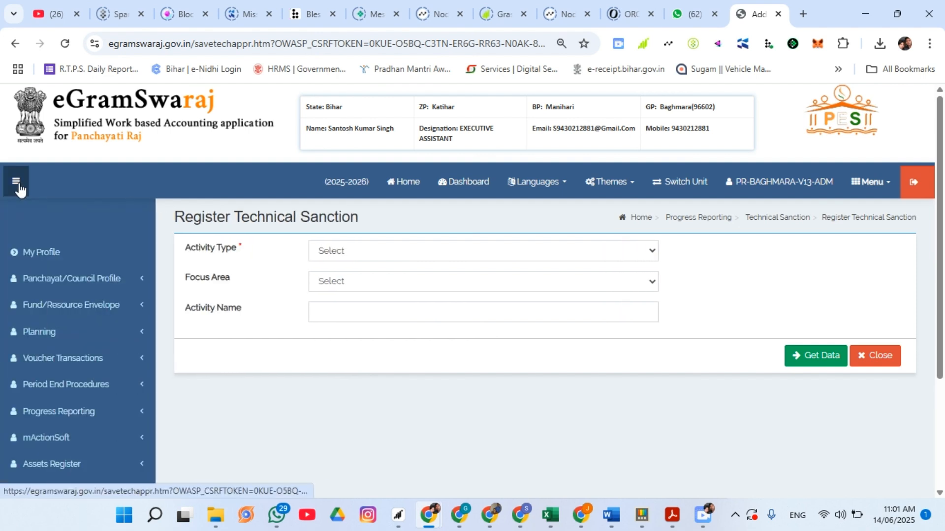
scroll(39, 309, down, 2)
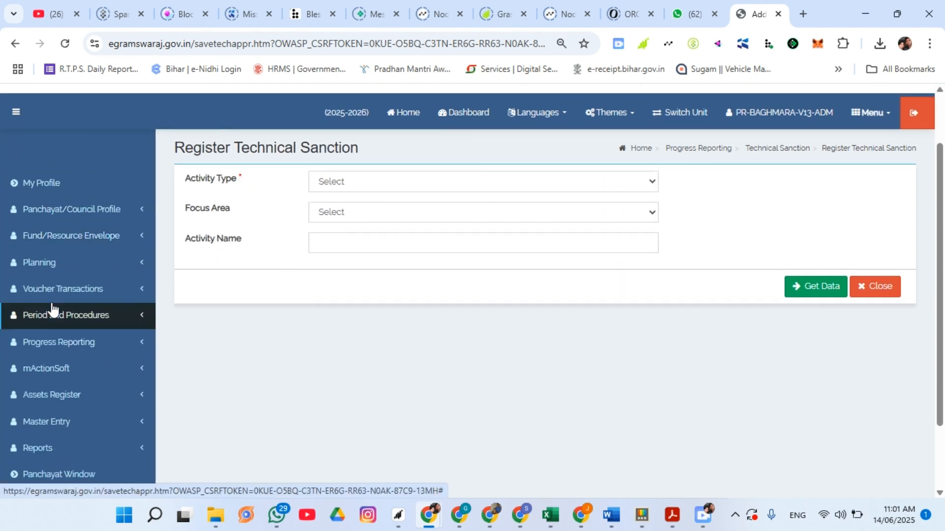
click(105, 349)
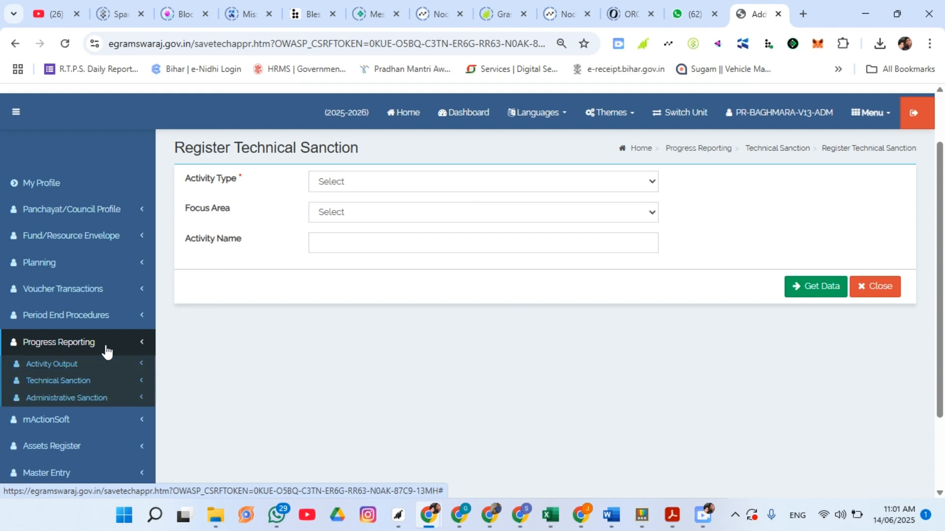
scroll(105, 350, down, 4)
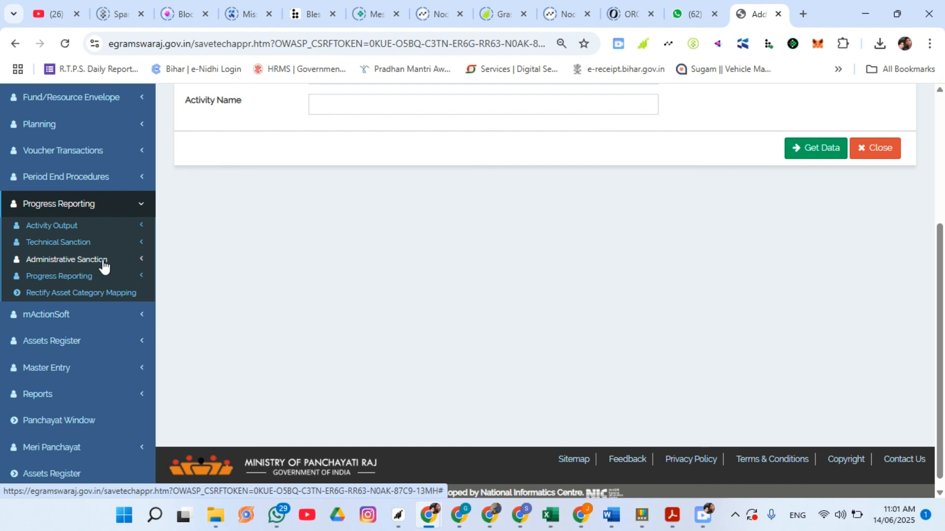
click(103, 266)
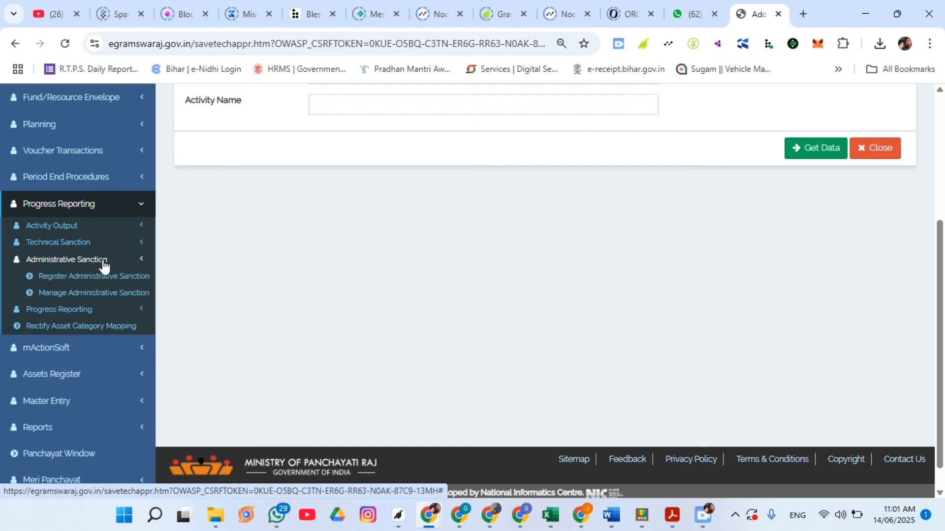
click(127, 280)
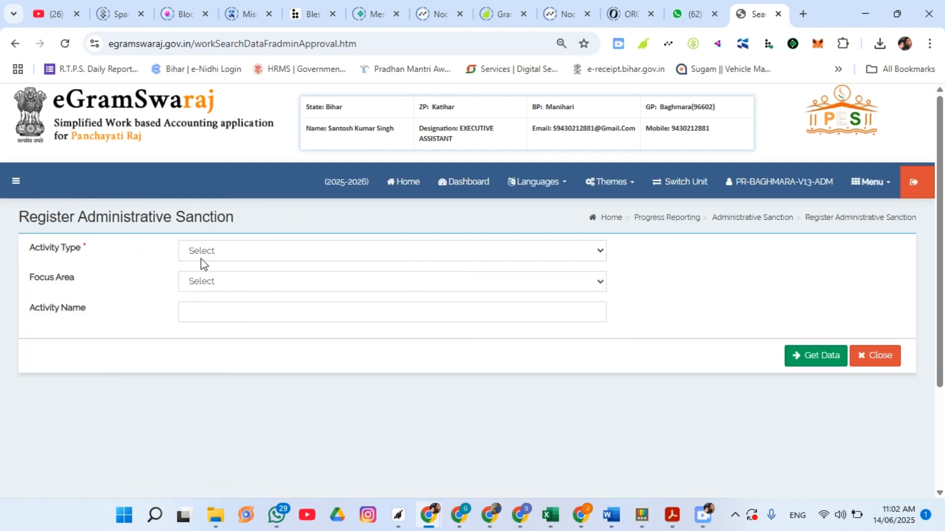
Set the Activity Type to Public Works and retrieve the activities available for administrative sanction.
click(211, 258)
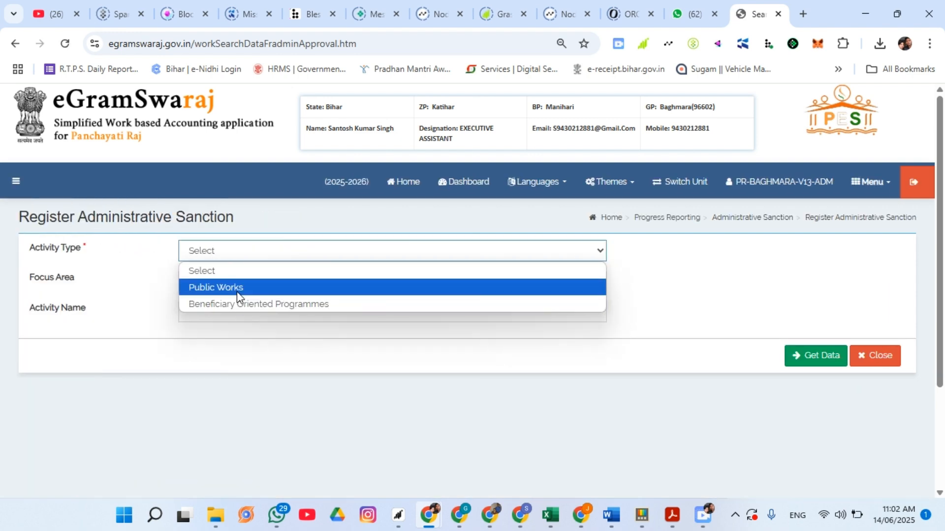
click(237, 291)
click(812, 359)
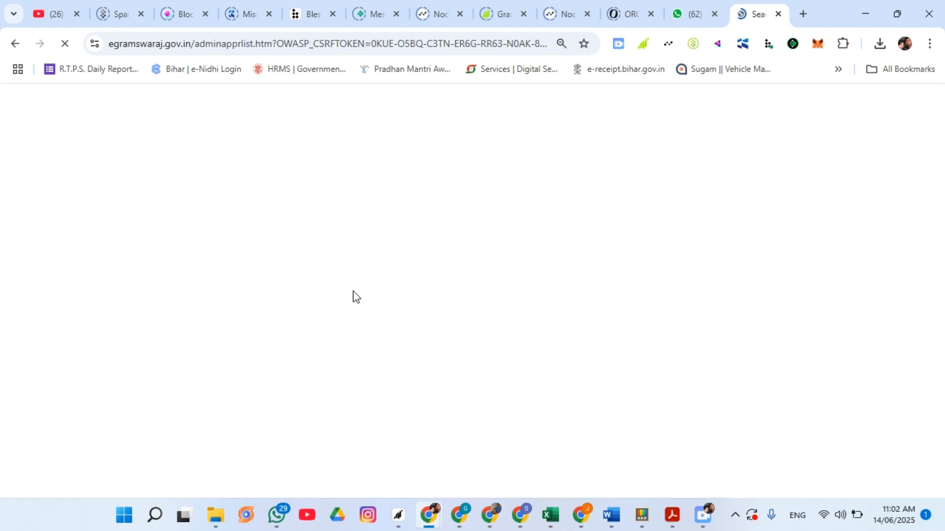
Examine the Register Administrative Sanction page and the first page of listed Public Works activities.
scroll(357, 296, down, 4)
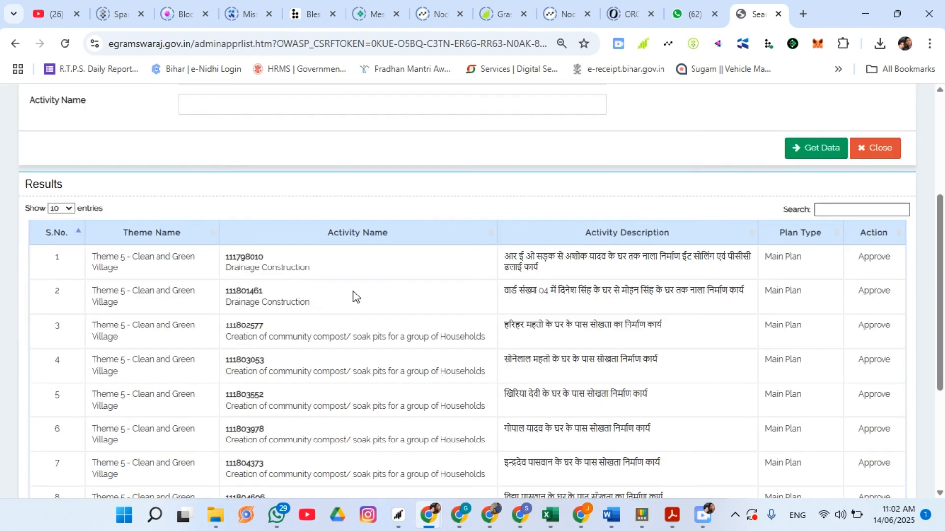
scroll(356, 296, up, 4)
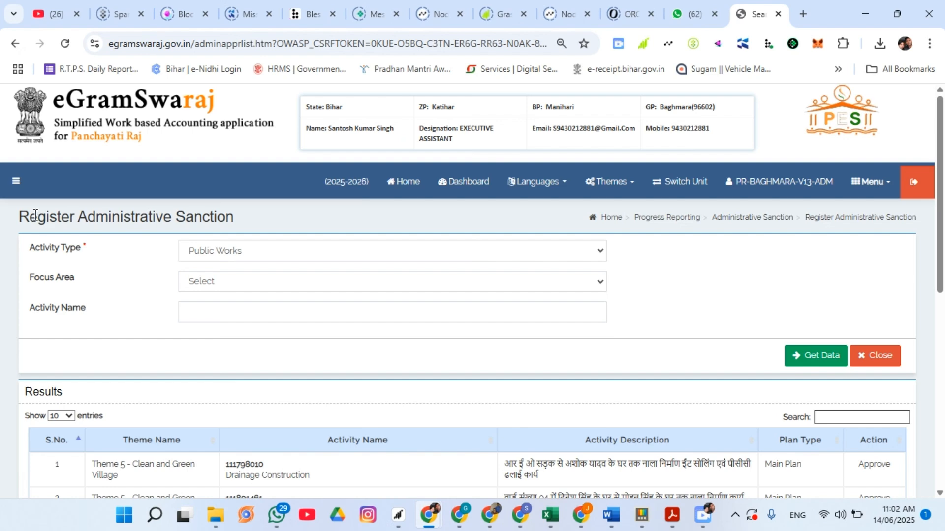
drag(20, 217, 88, 219)
drag(297, 217, 298, 217)
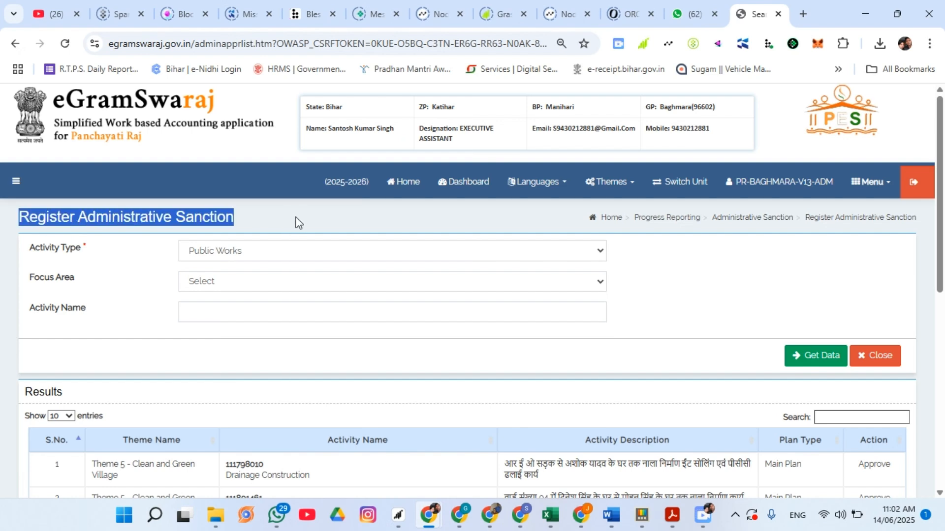
scroll(667, 297, down, 3)
scroll(667, 295, down, 3)
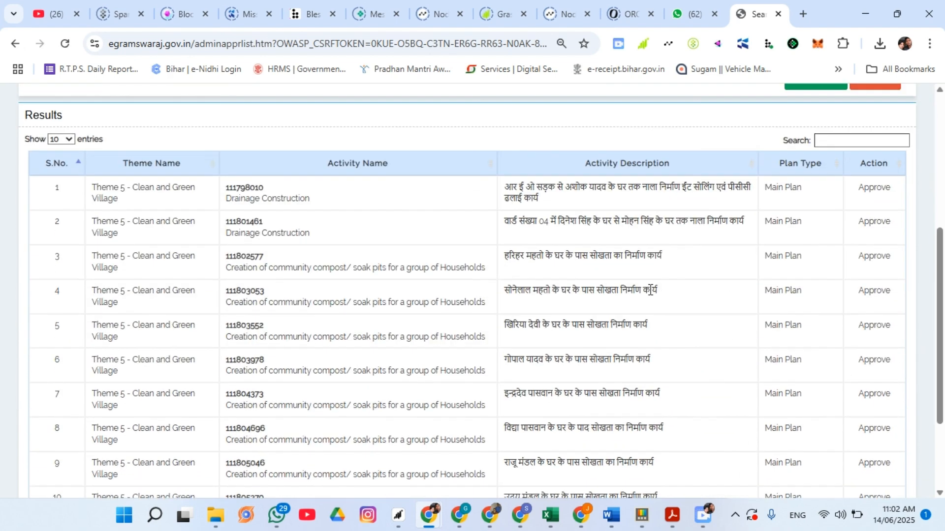
scroll(616, 217, down, 3)
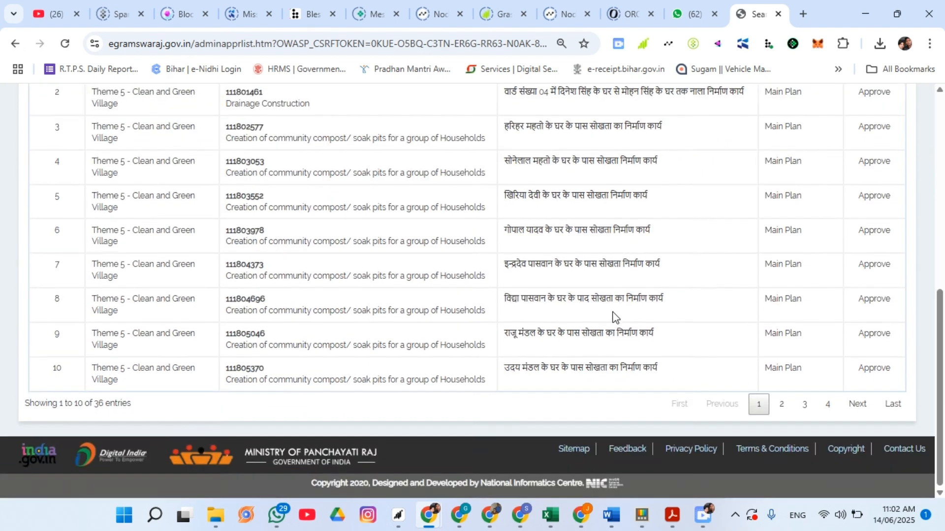
scroll(610, 332, up, 5)
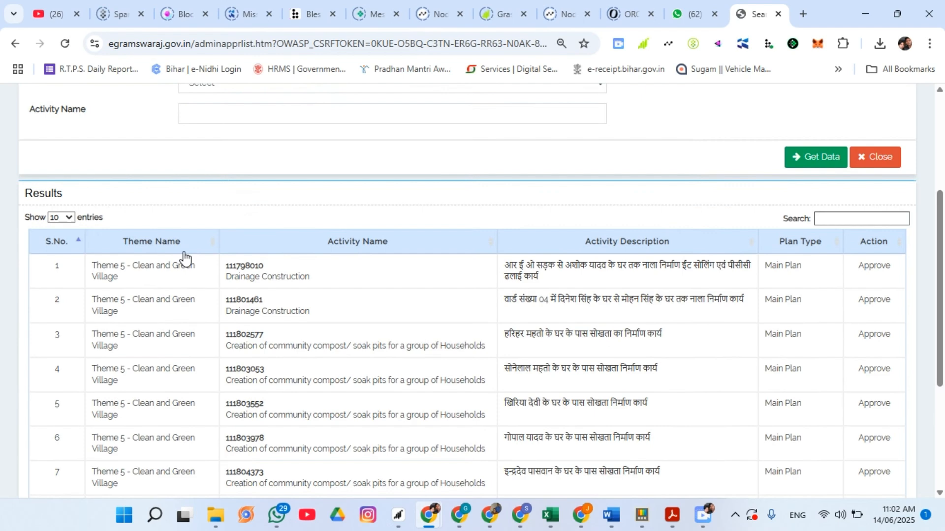
Show 100 entries in the results and look through them for the supplementary-plan Drainage Construction activity.
click(61, 217)
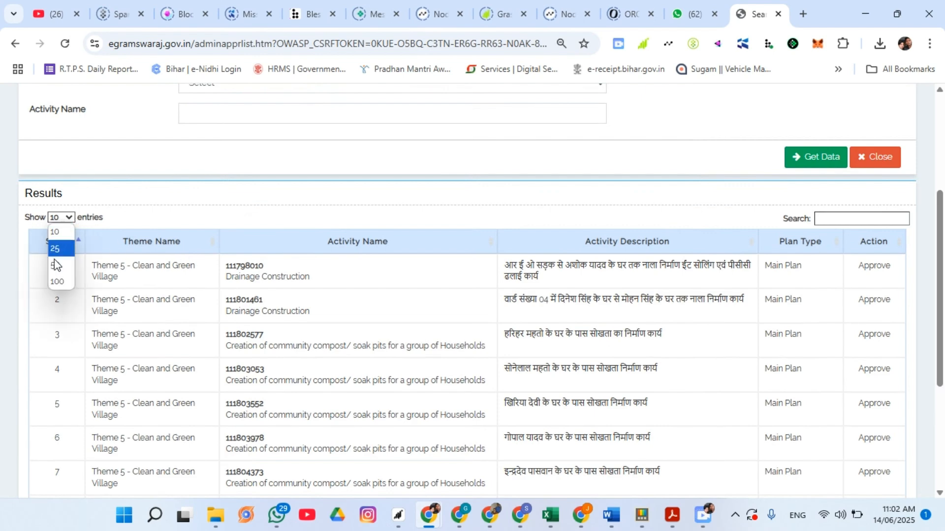
click(54, 285)
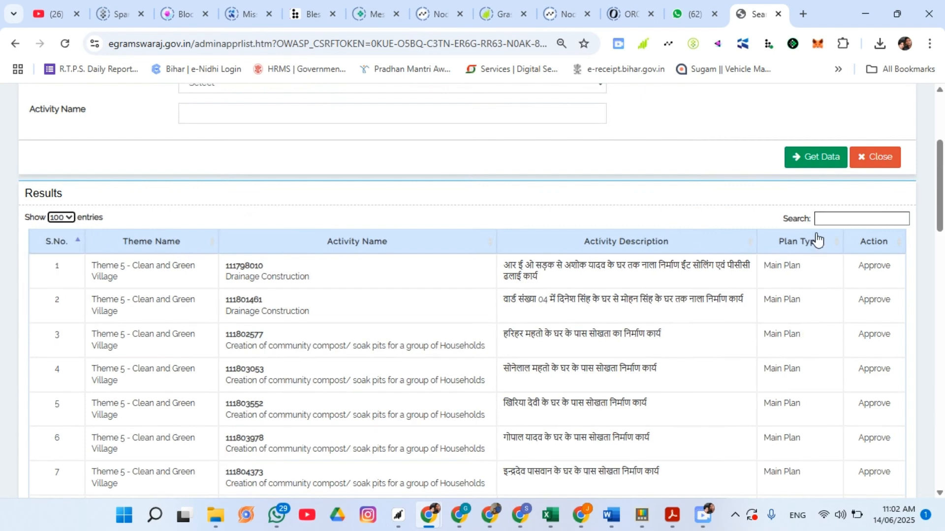
click(710, 220)
scroll(703, 252, down, 8)
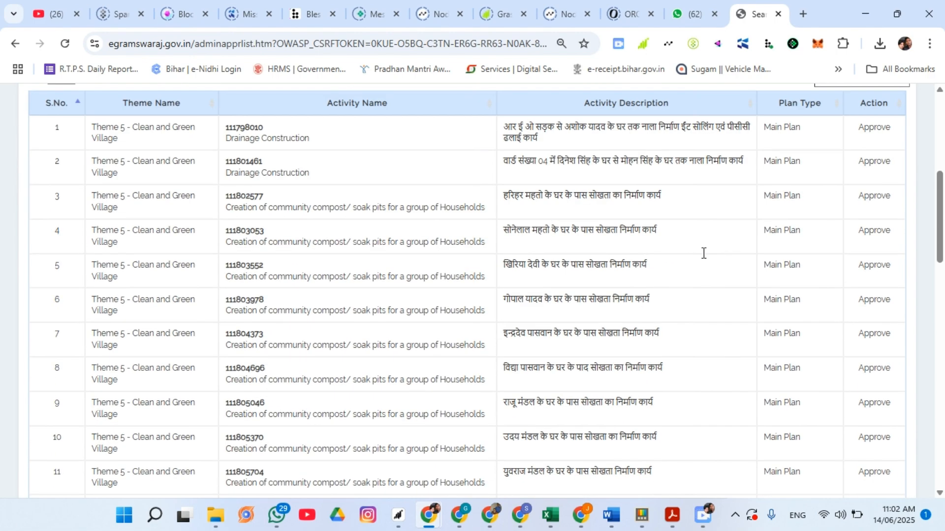
scroll(705, 258, down, 6)
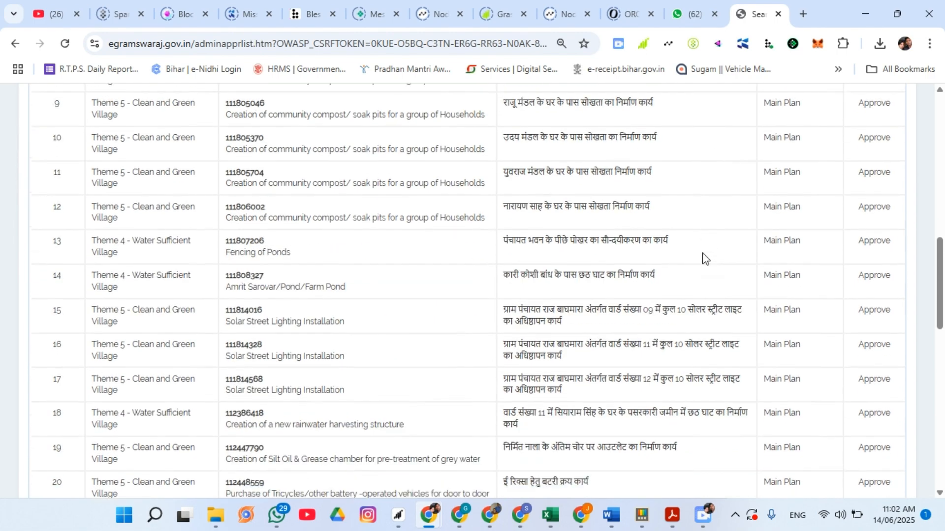
scroll(703, 259, down, 2)
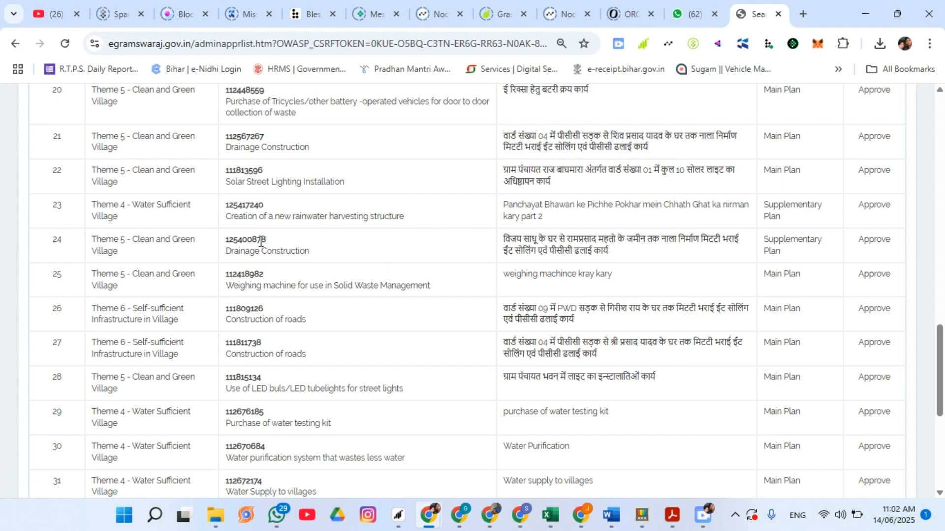
Copy activity code 125400878 of the supplementary-plan Drainage Construction activity and filter the results by it.
drag(230, 239, 651, 249)
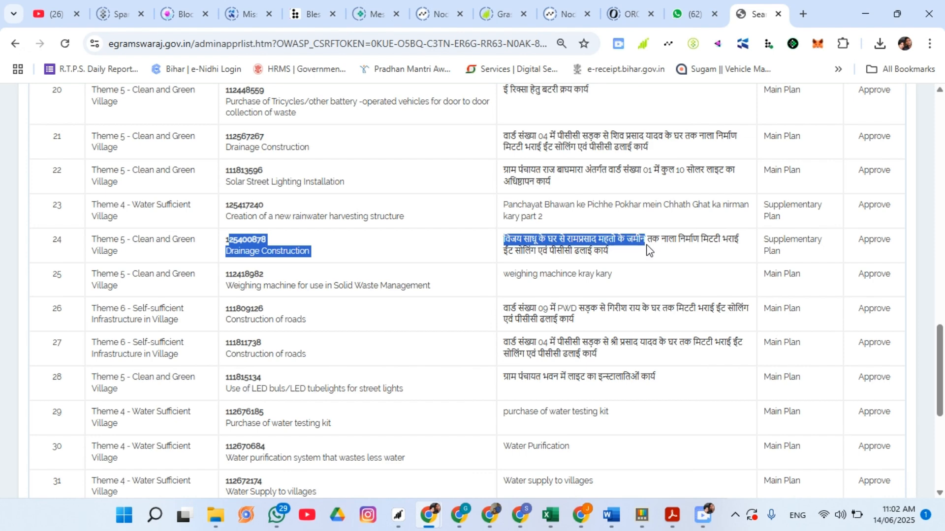
click(270, 242)
double_click(252, 239)
key(ctrl+c)
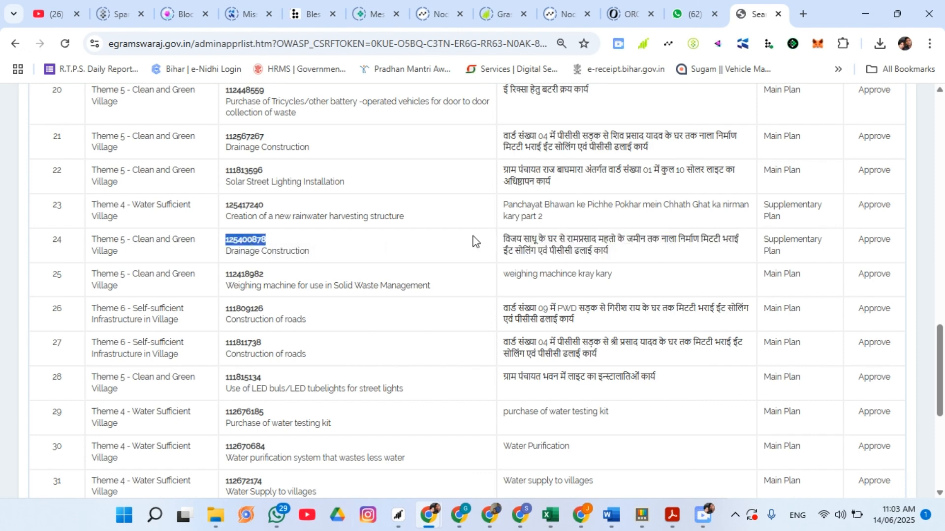
scroll(474, 241, up, 15)
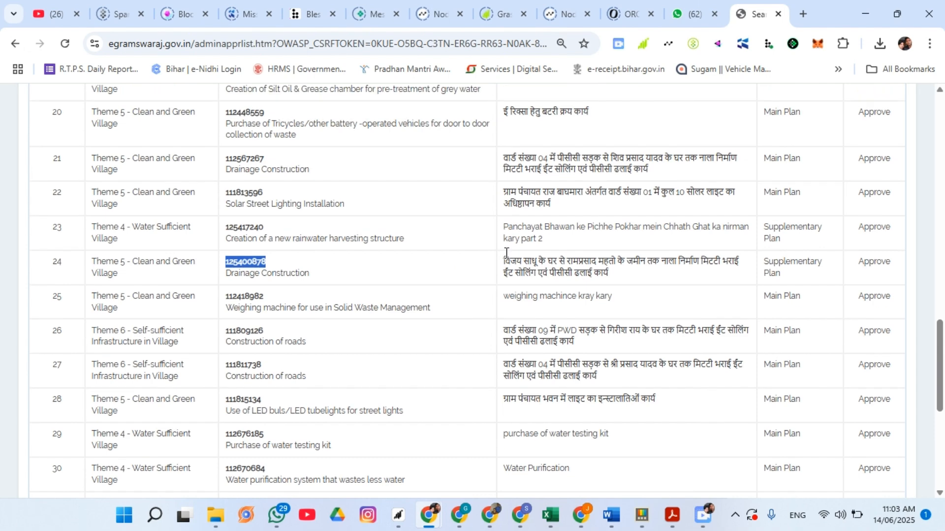
click(852, 218)
key(ctrl+v)
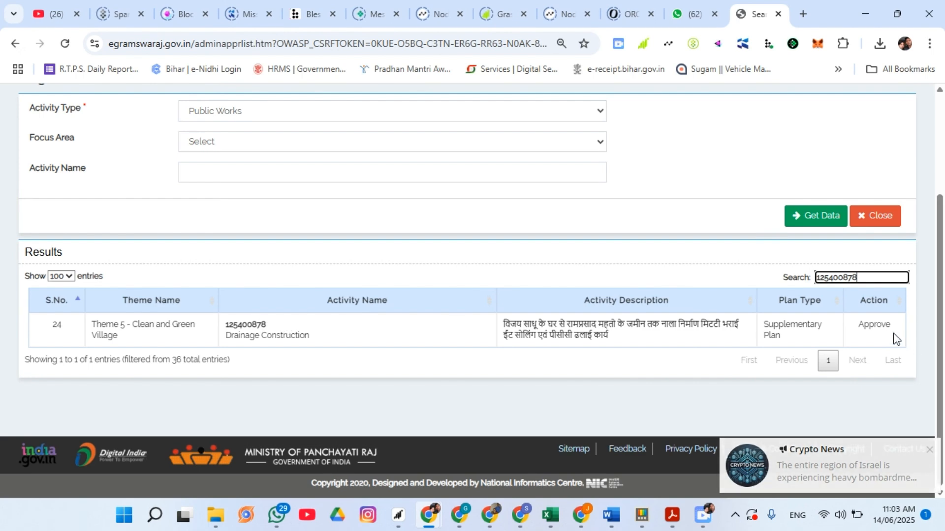
Start approving the filtered Drainage Construction activity, confirm adding details, and review its costs and fund allocation.
click(872, 326)
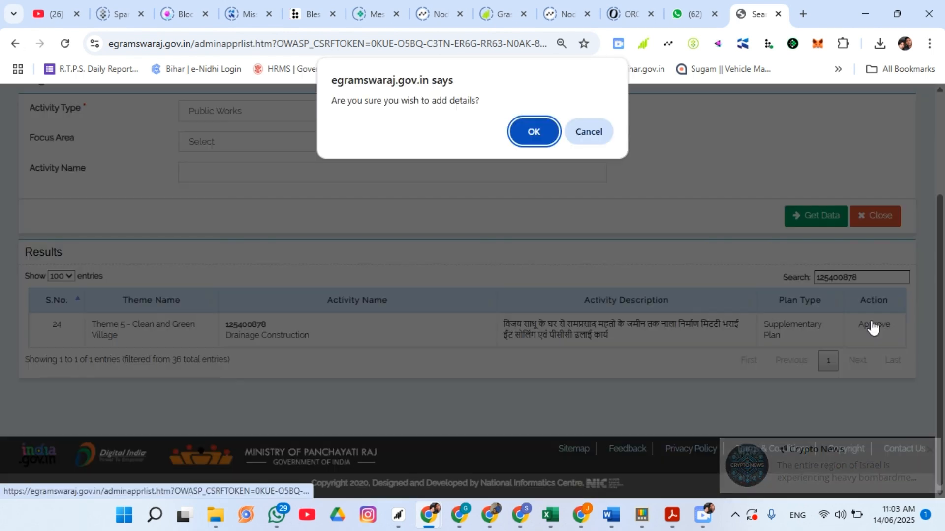
click(535, 129)
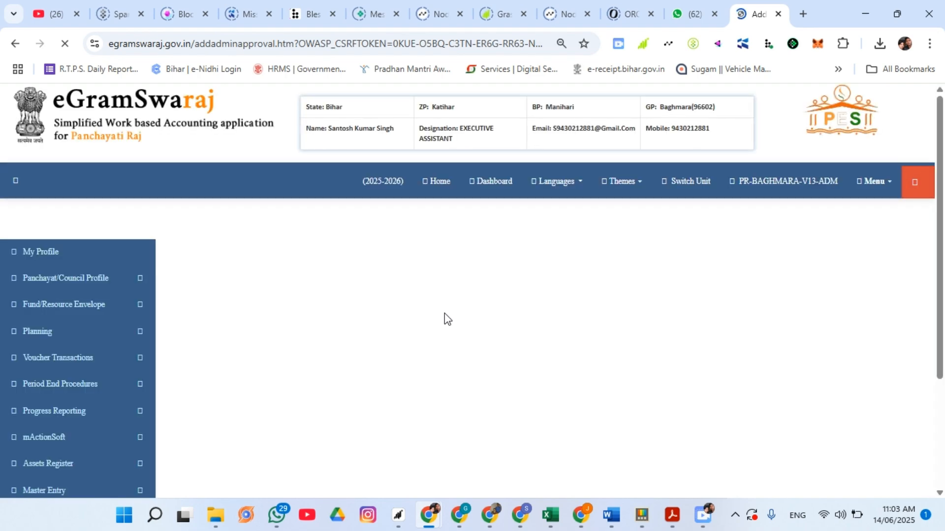
scroll(444, 314, down, 3)
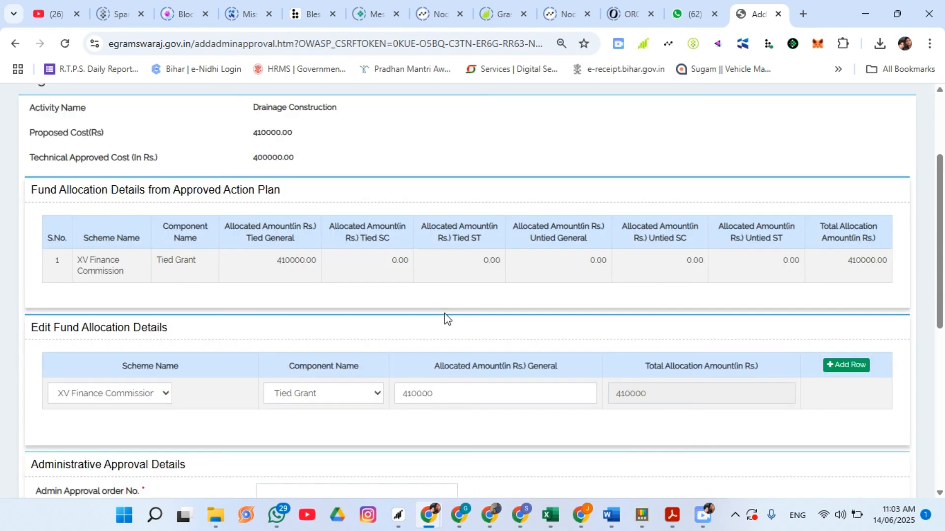
scroll(404, 299, up, 3)
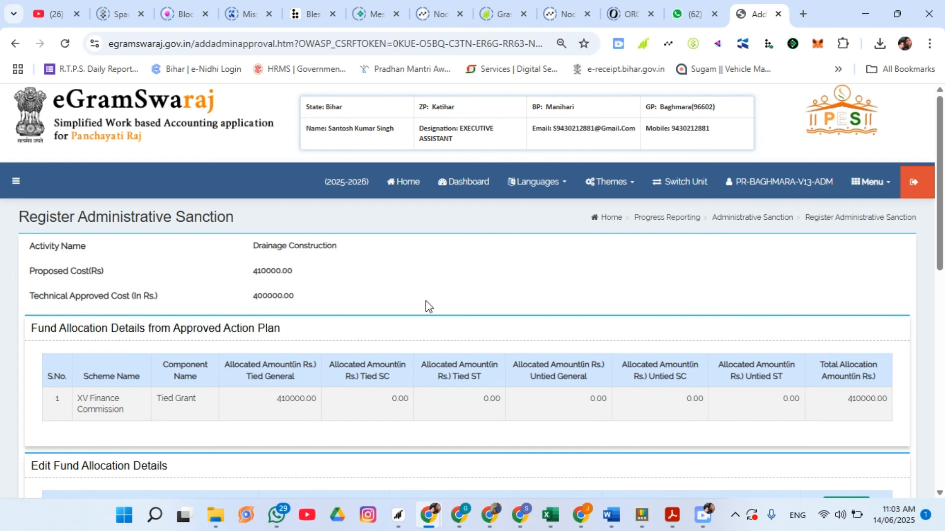
scroll(442, 303, down, 2)
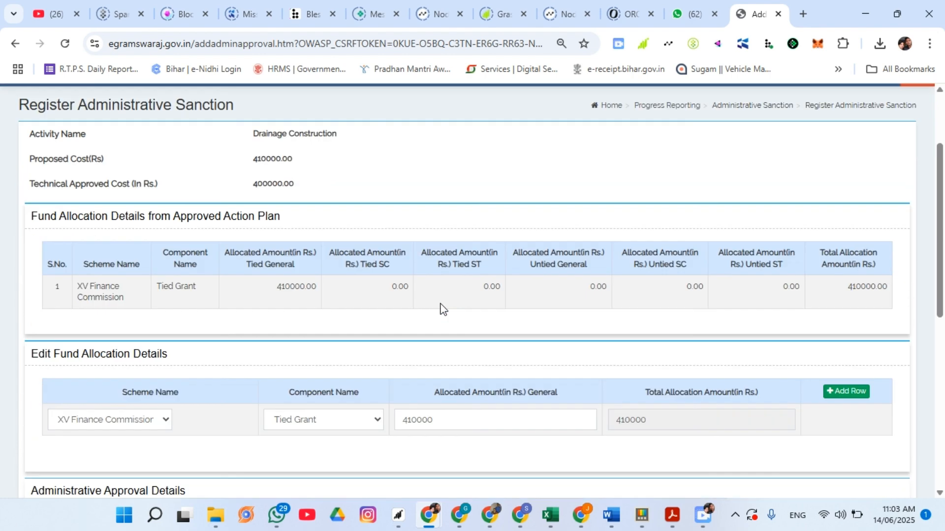
scroll(443, 303, down, 1)
In the editable fund allocation, choose XV Finance Commission and Tied Grant and set the general allocated amount to 400000.
click(141, 398)
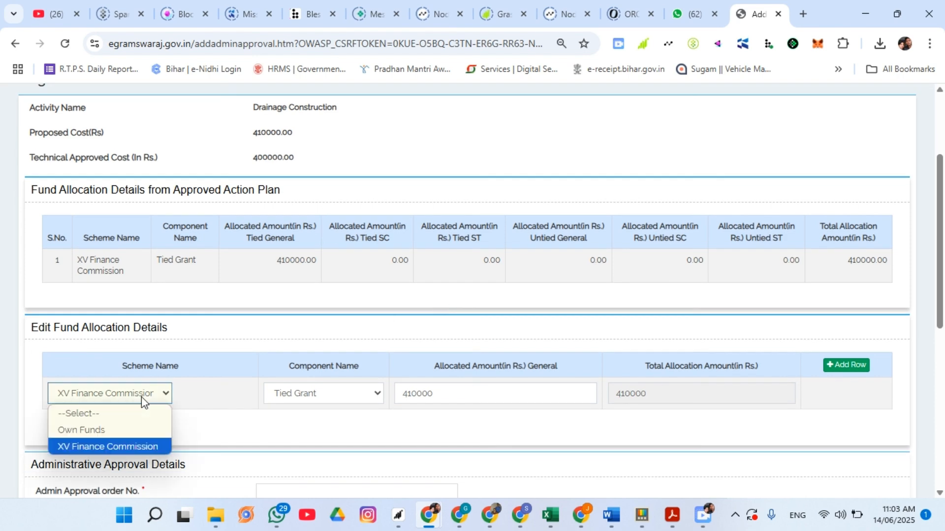
click(131, 446)
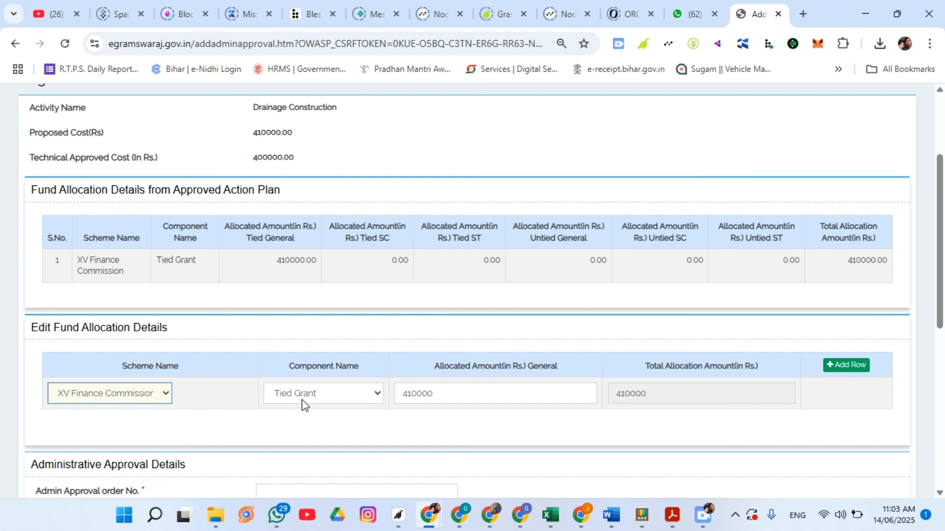
click(350, 397)
click(351, 401)
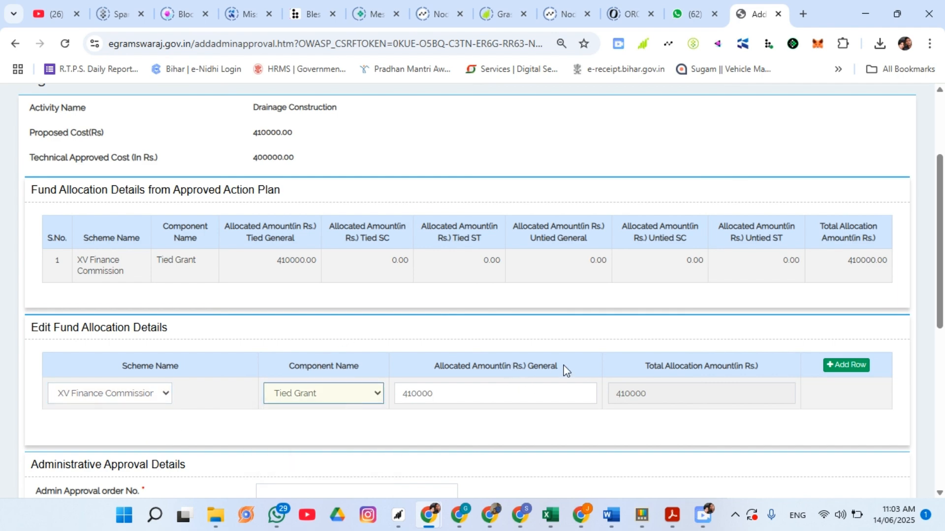
click(466, 394)
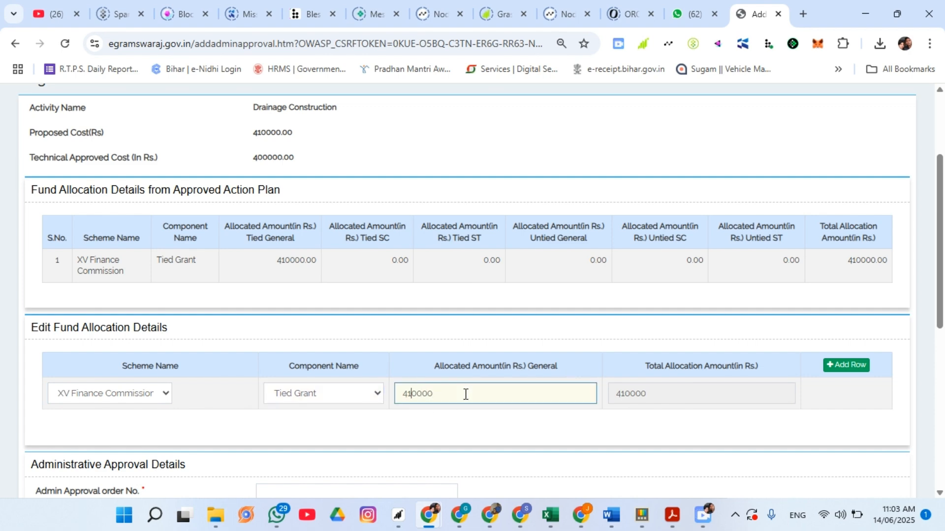
key(BackSpace)
text(0)
click(470, 432)
Check the letter number and date in the administrative sanction document AS1.pdf in Acrobat, then return to the approval form in Chrome.
scroll(586, 424, down, 3)
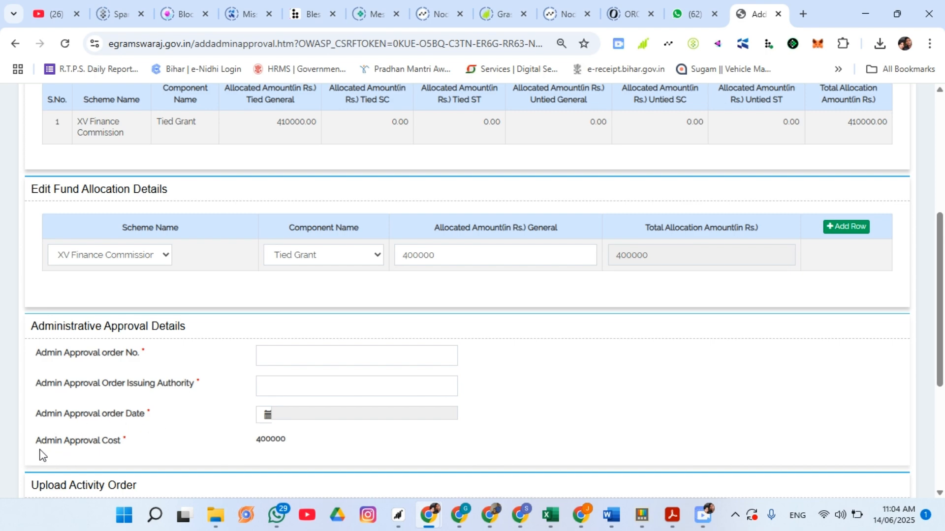
scroll(137, 454, down, 3)
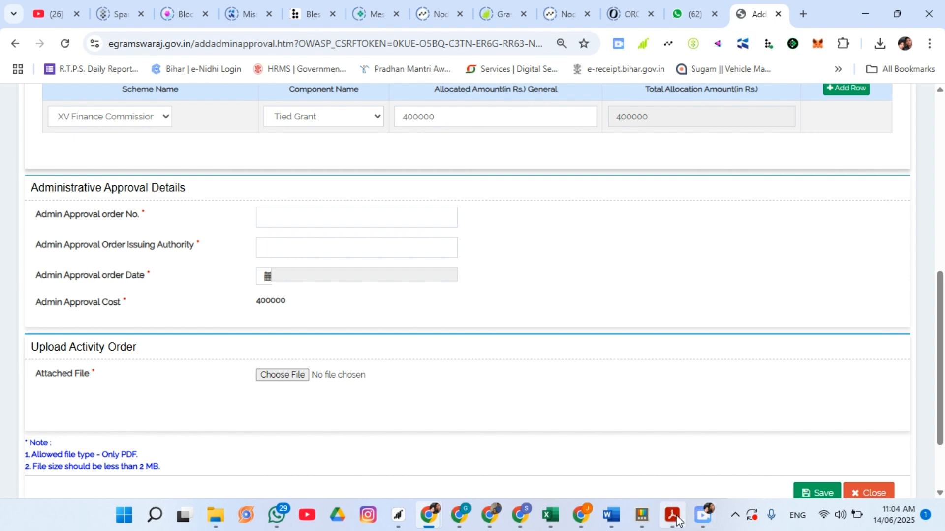
mouse_move(668, 511)
click(611, 447)
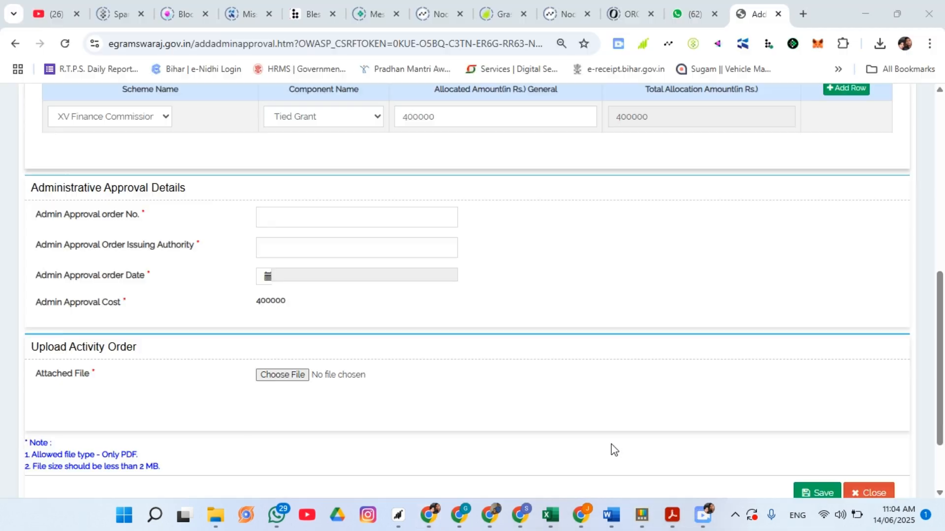
scroll(547, 349, up, 5)
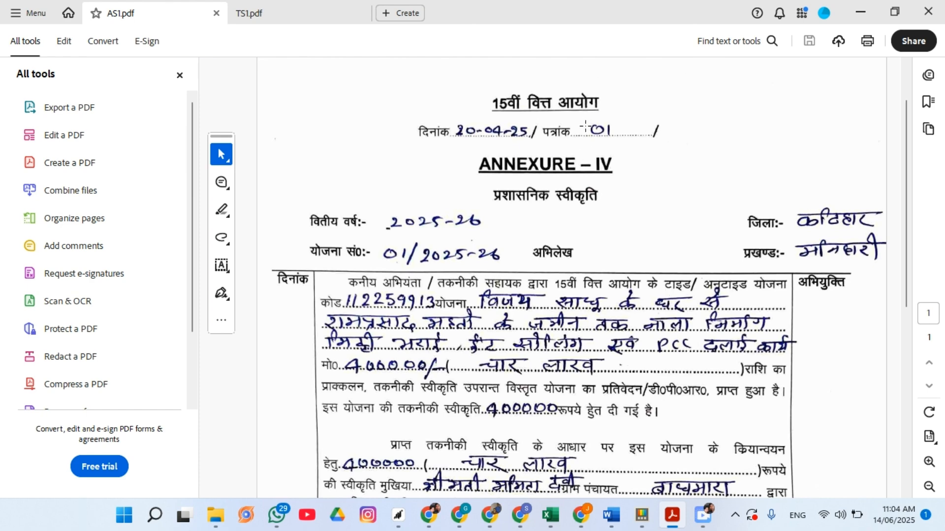
drag(585, 123, 615, 144)
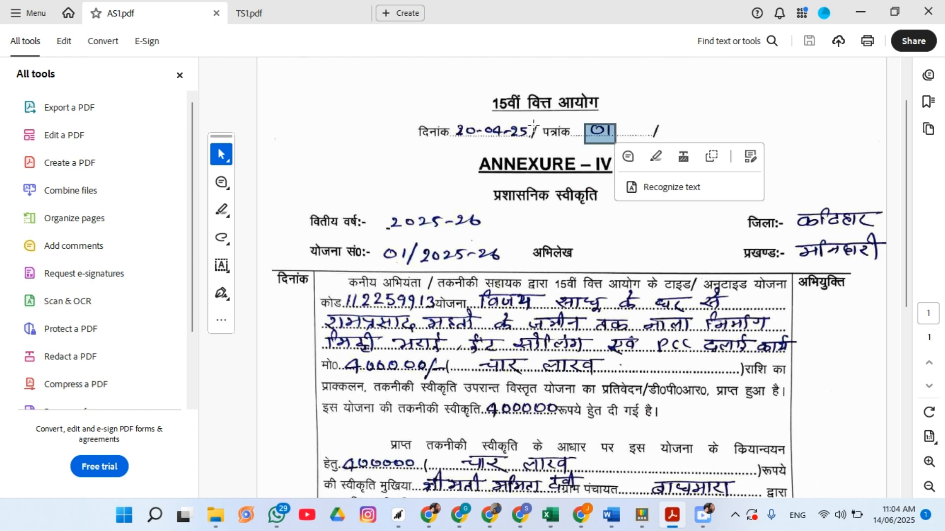
drag(534, 122, 456, 142)
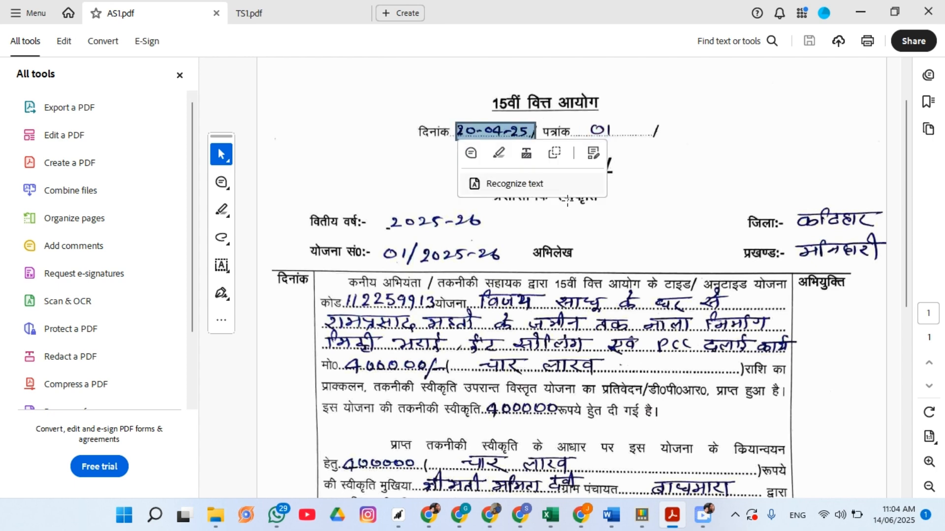
click(475, 220)
click(453, 151)
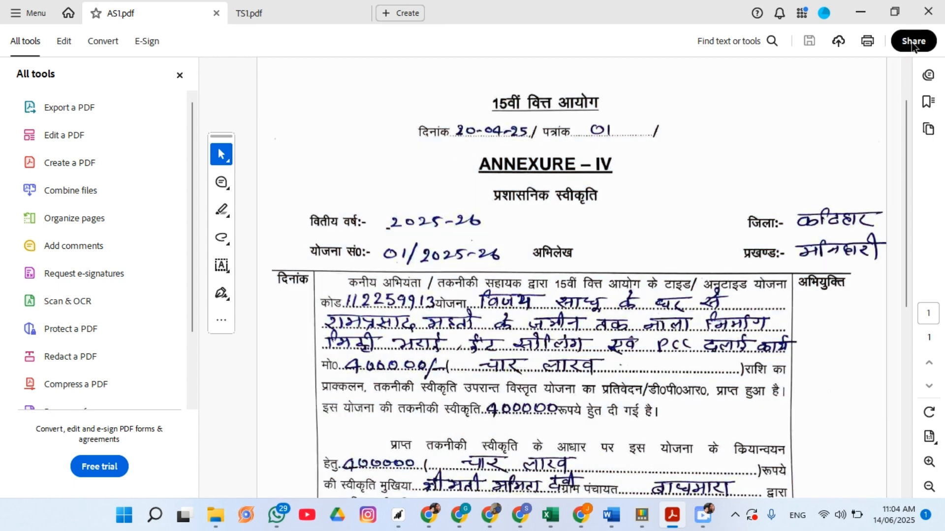
click(869, 18)
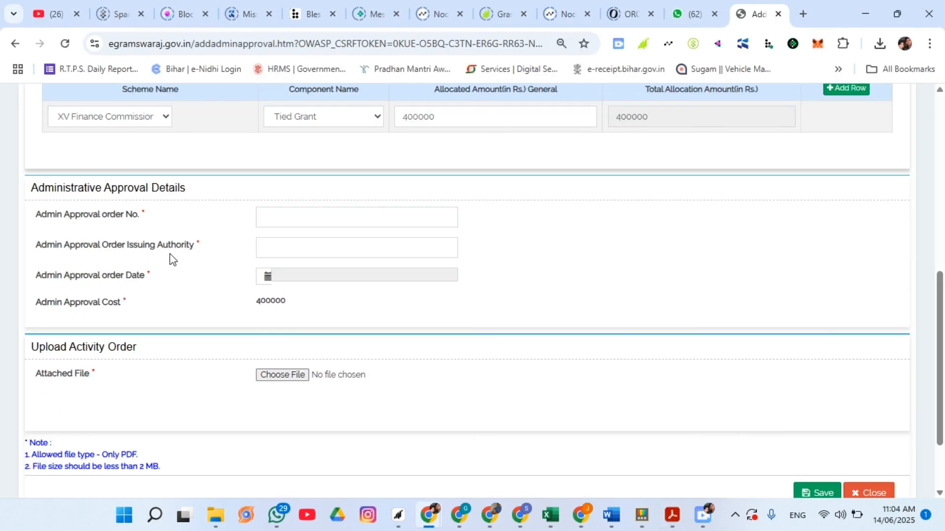
Fill in the Admin Approval order No. from the sanction letter and choose MUKHIYA as the order issuing authority.
click(278, 219)
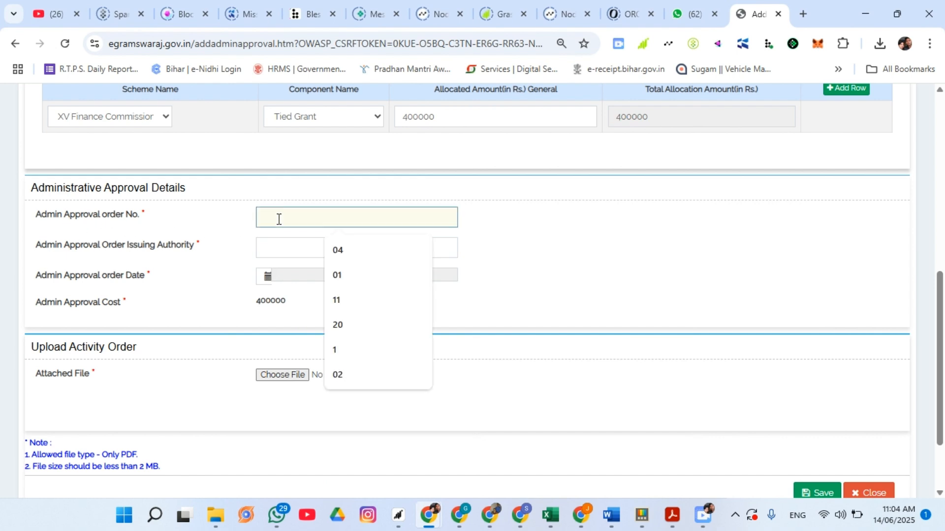
click(352, 348)
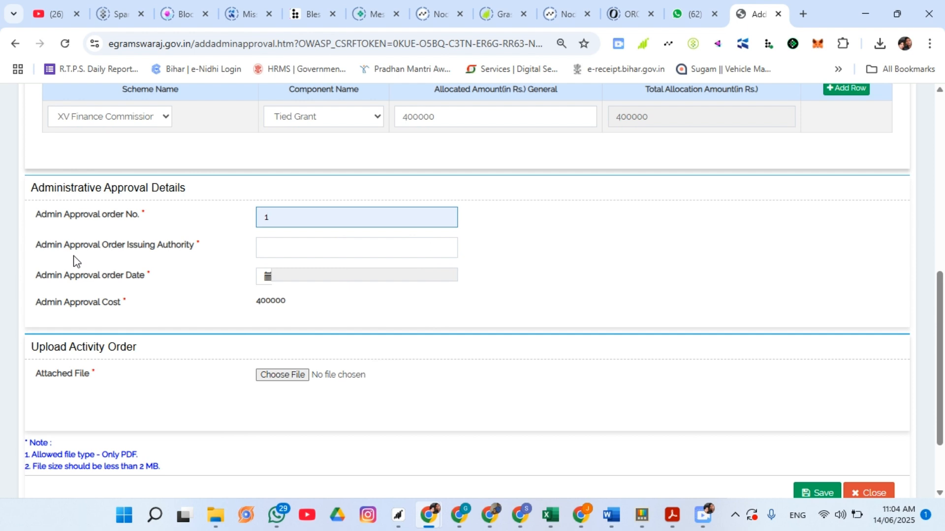
click(325, 250)
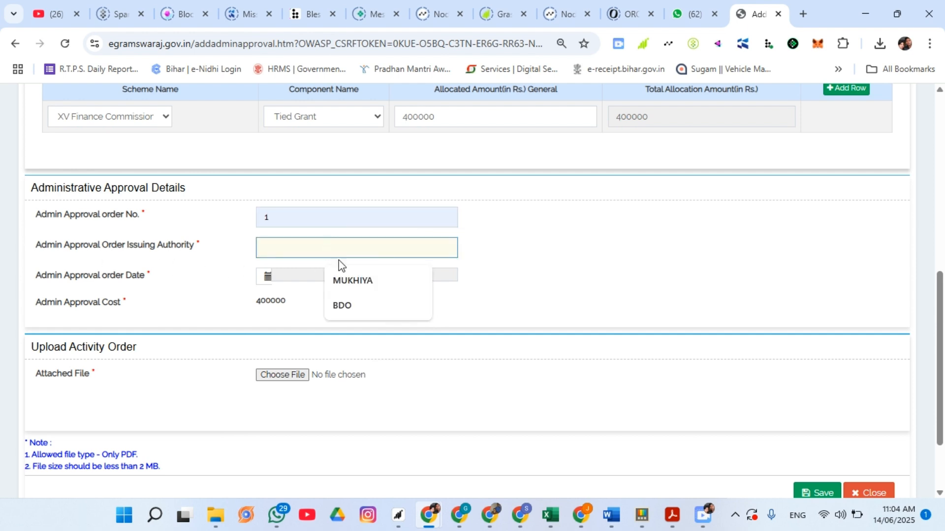
click(353, 284)
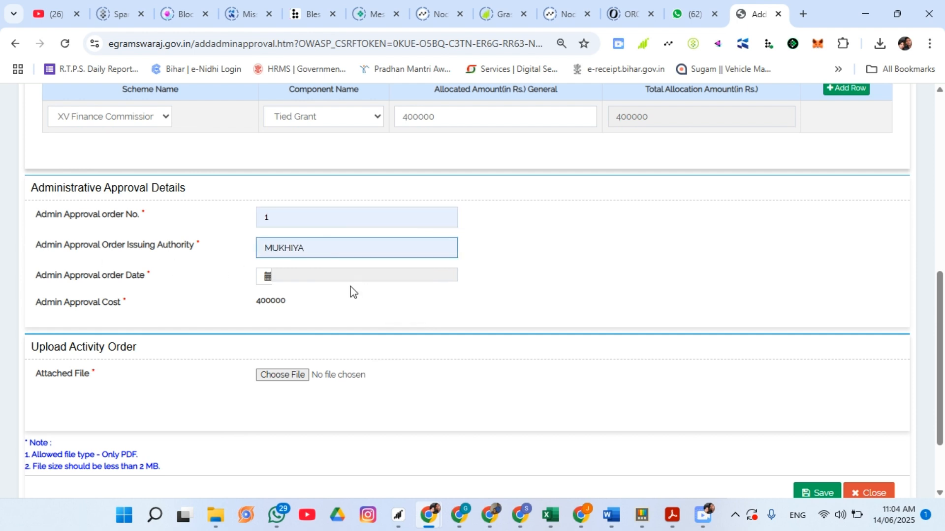
scroll(649, 235, down, 2)
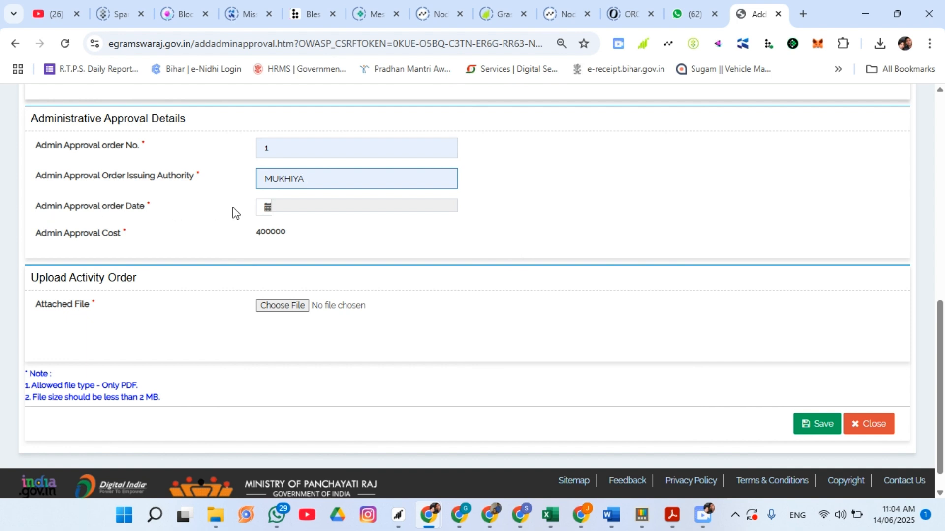
Recheck the order date in AS1.pdf and set the Admin Approval order Date to 20-04-2025.
click(315, 207)
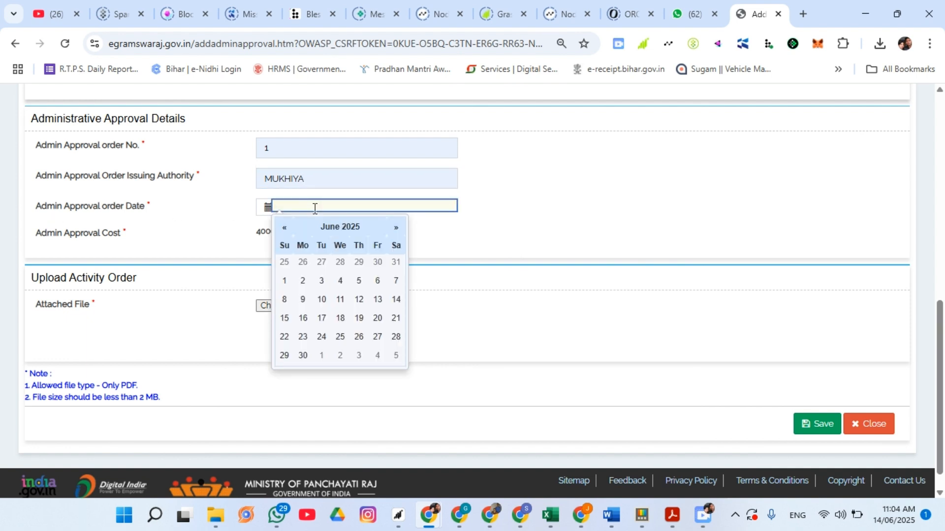
click(633, 294)
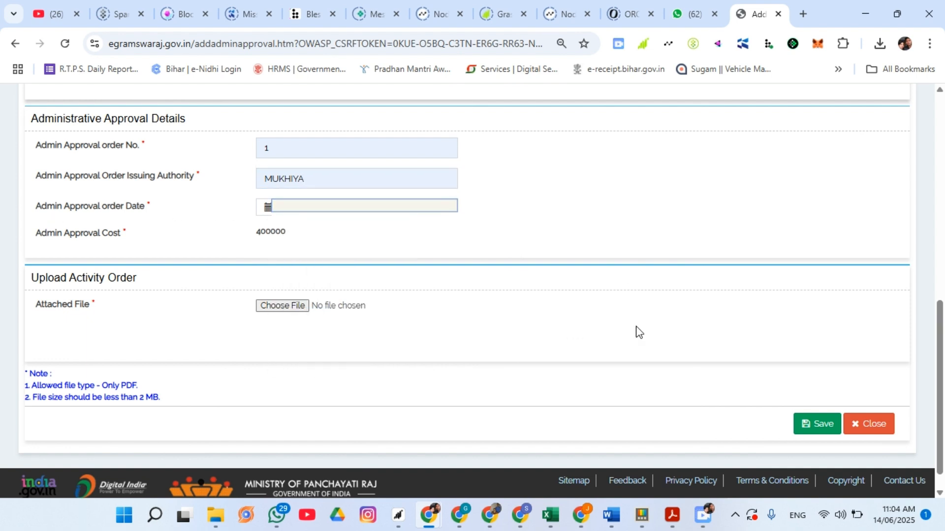
mouse_move(668, 529)
click(608, 462)
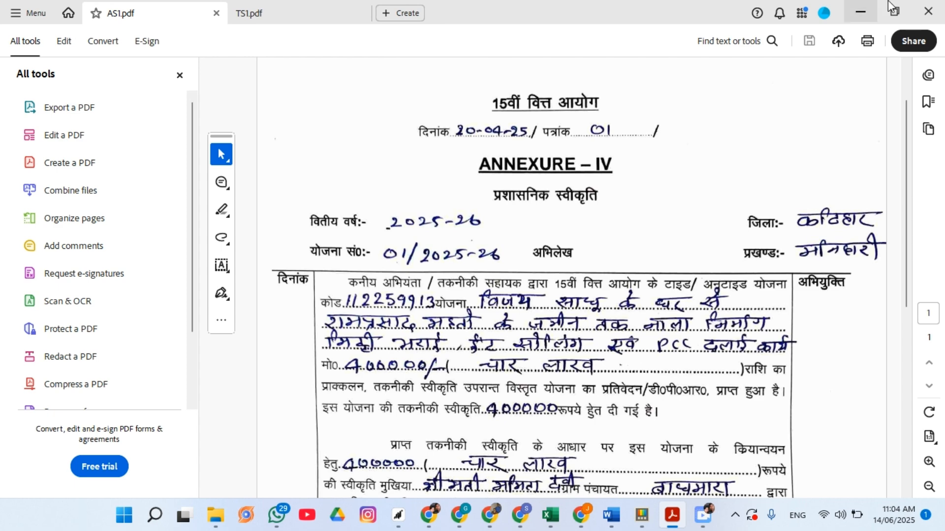
click(861, 12)
click(297, 207)
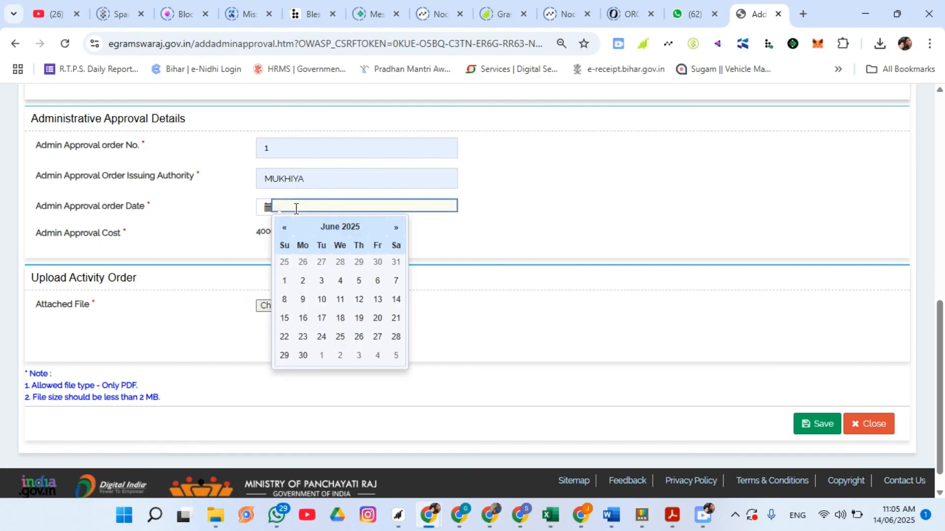
click(284, 230)
click(282, 231)
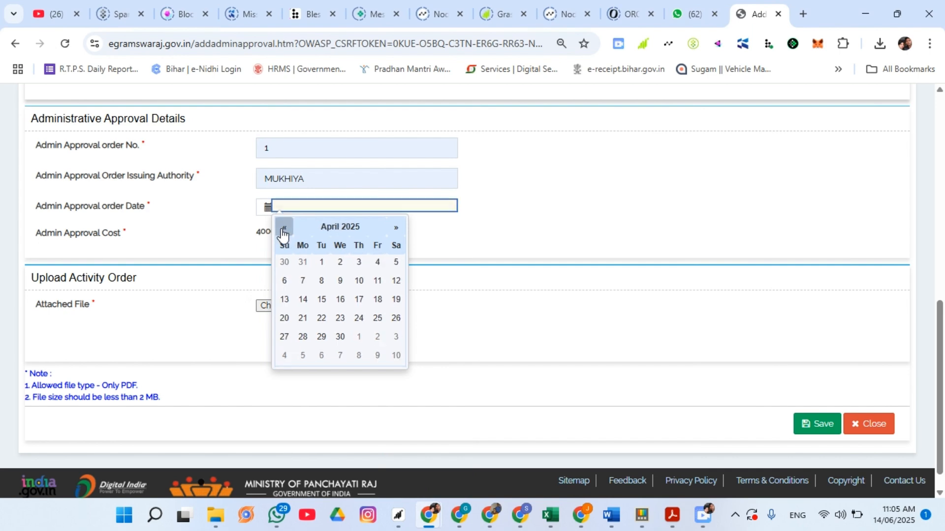
click(285, 320)
click(560, 218)
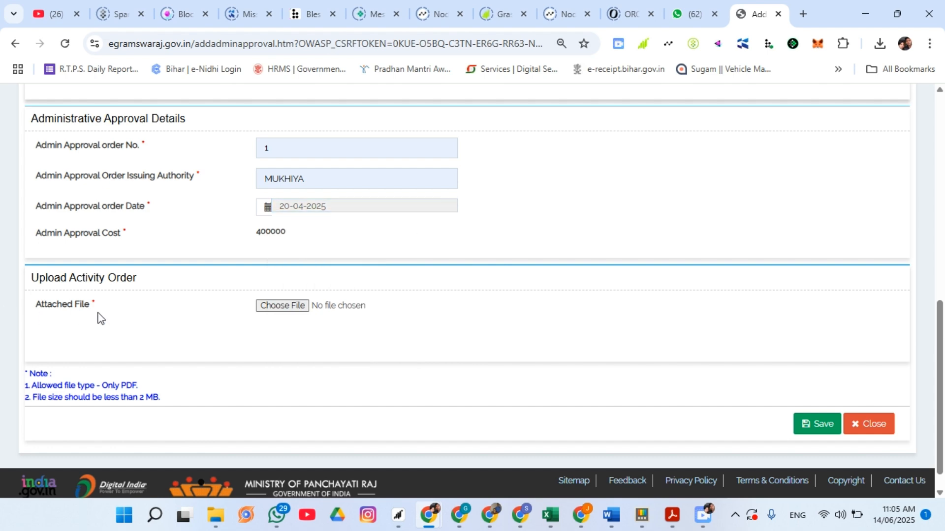
Attach AS1.pdf from the Downloads folder as the activity order file.
click(297, 309)
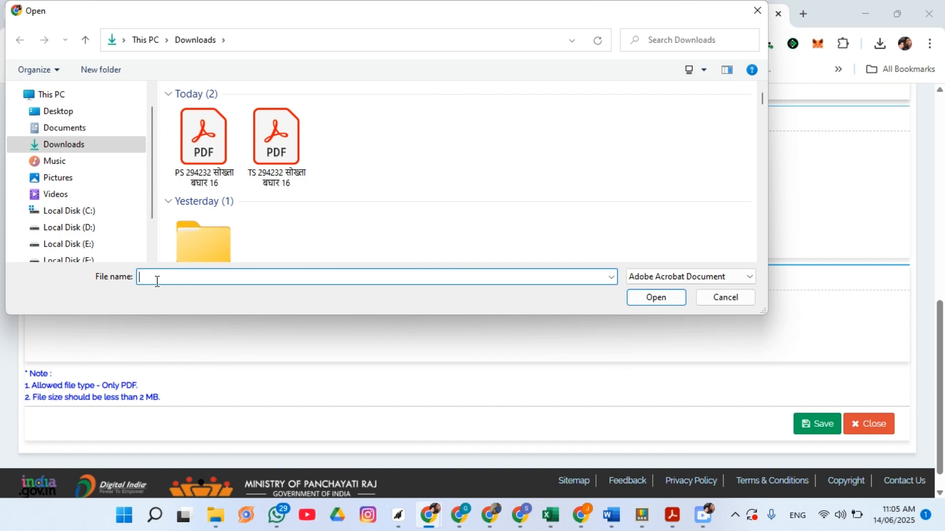
text(as1)
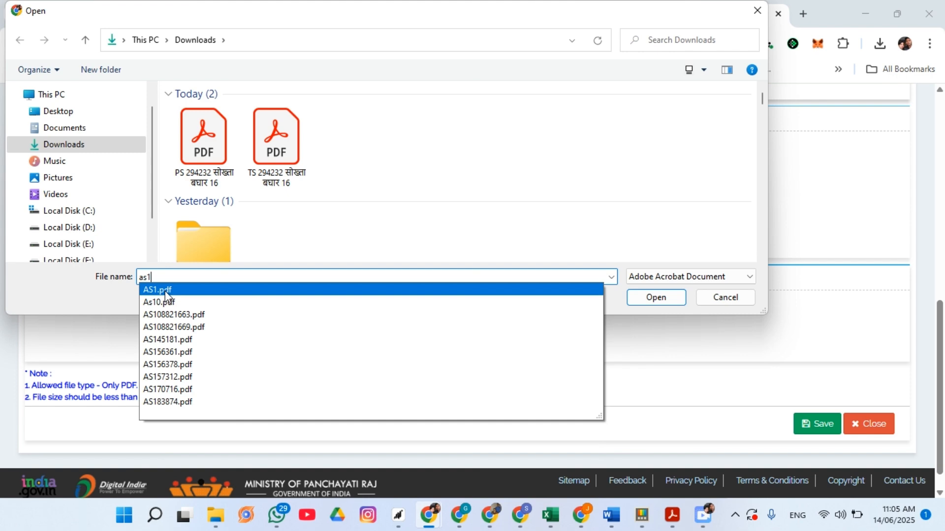
click(165, 290)
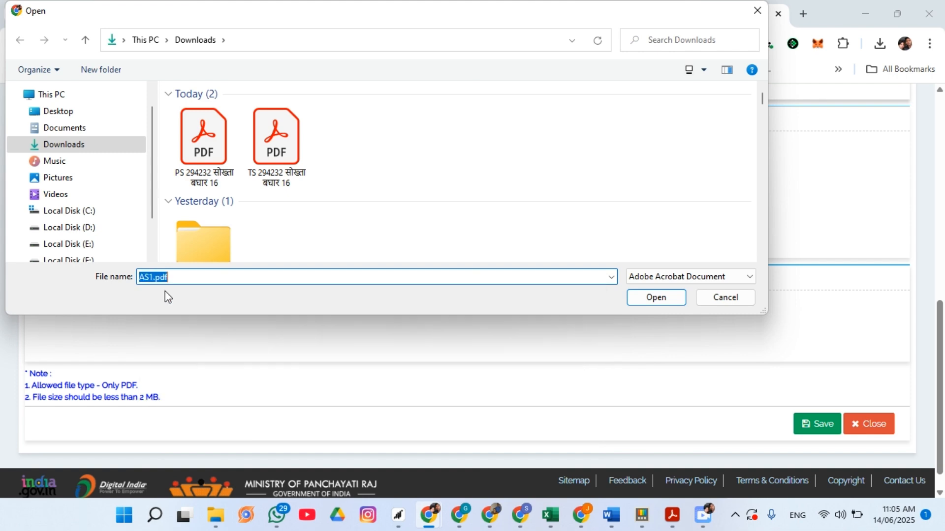
click(659, 299)
Review the completed fund allocation and administrative approval details, save the form, and acknowledge the save message.
scroll(523, 344, down, 2)
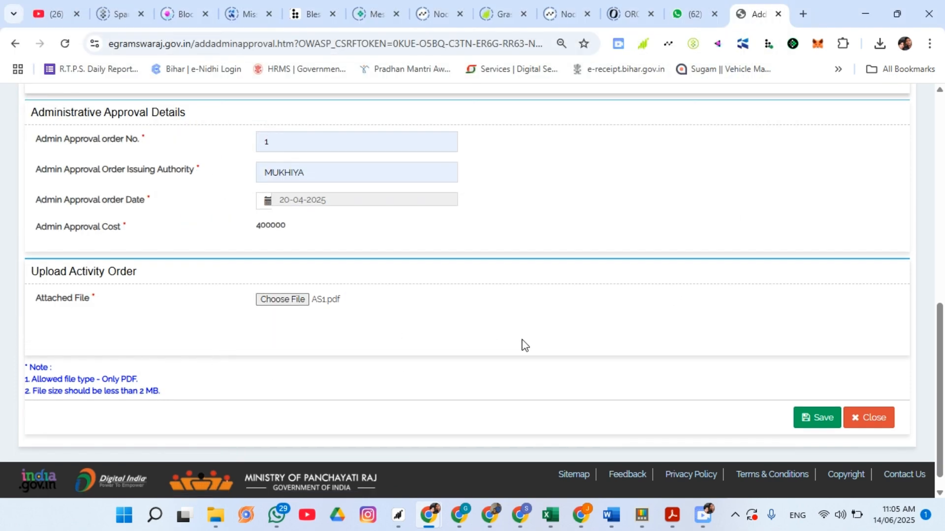
scroll(523, 344, up, 4)
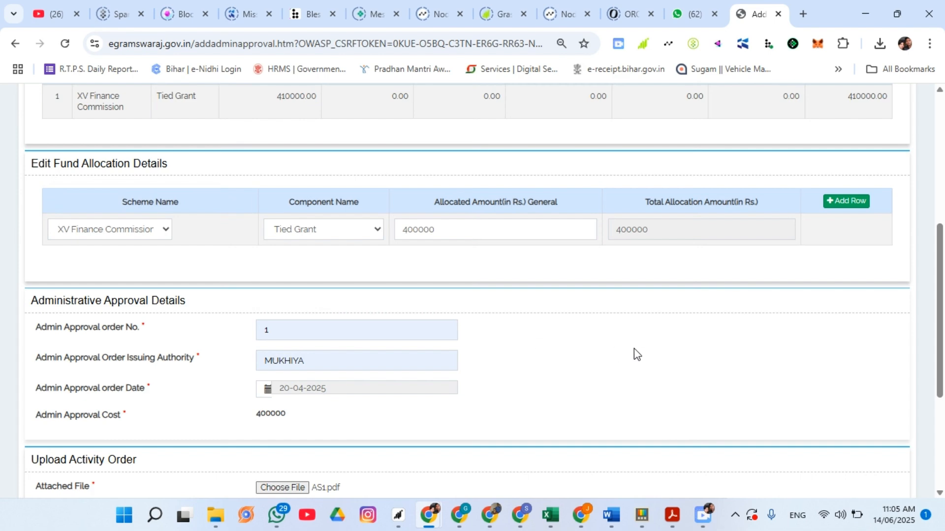
scroll(633, 348, down, 4)
click(819, 402)
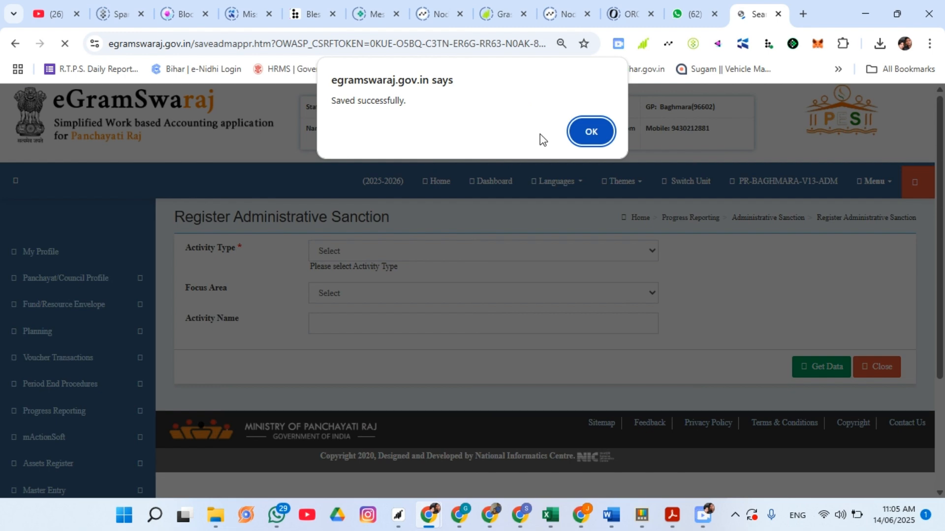
click(601, 131)
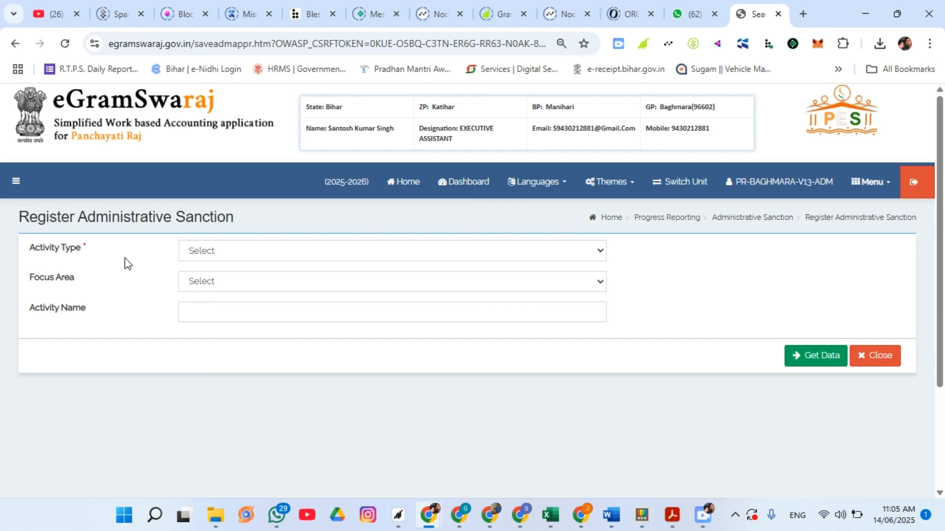
click(16, 185)
scroll(11, 310, down, 3)
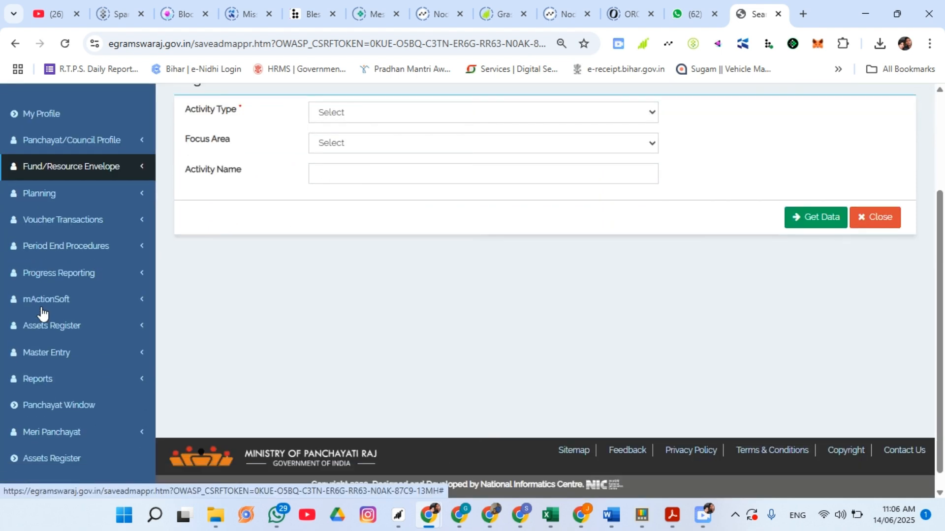
click(83, 274)
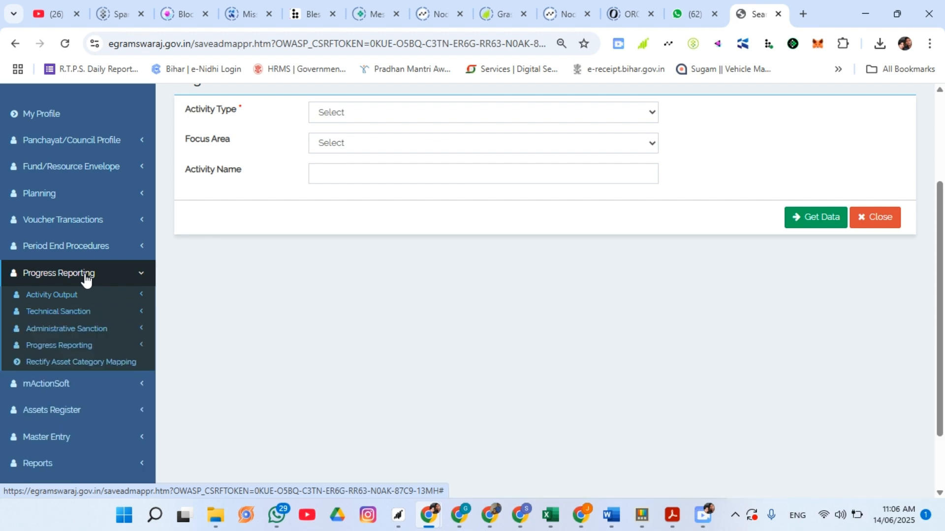
click(73, 348)
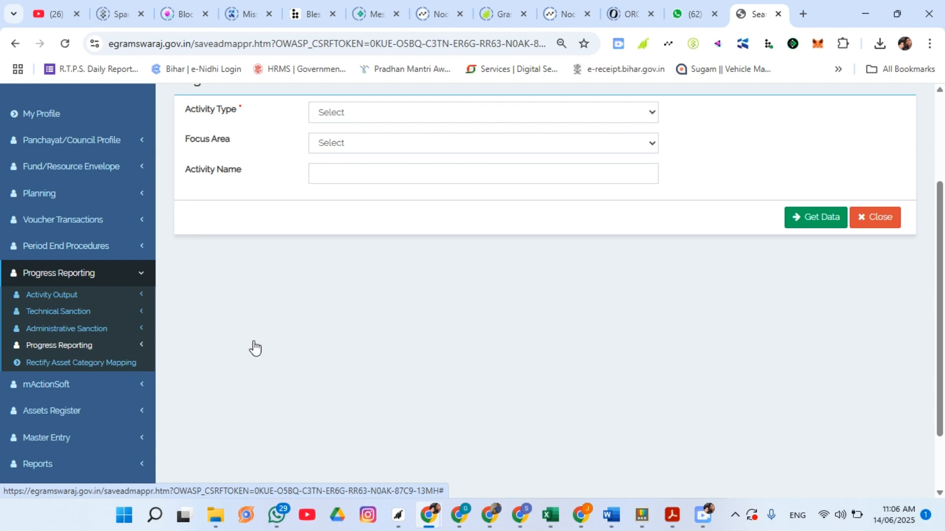
Close the Register Administrative Sanction page to return to the portal home page.
click(853, 215)
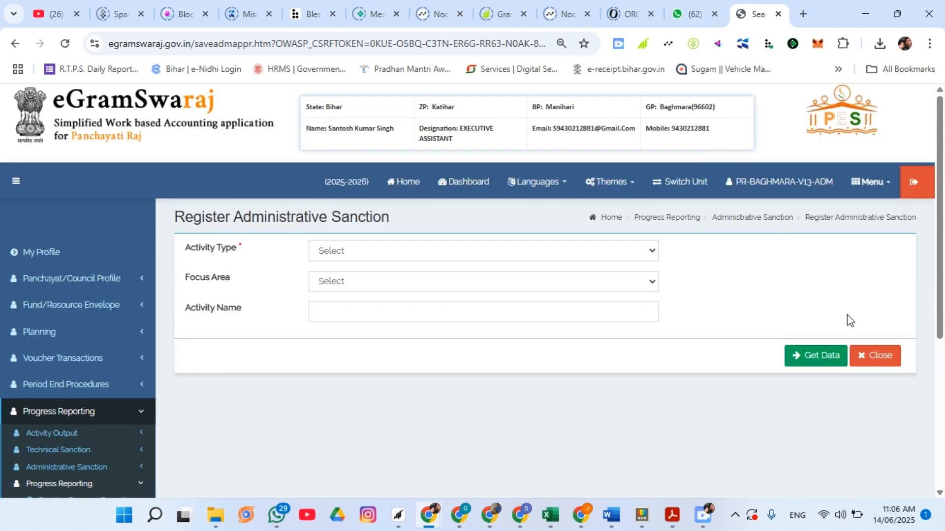
scroll(861, 330, down, 2)
click(876, 294)
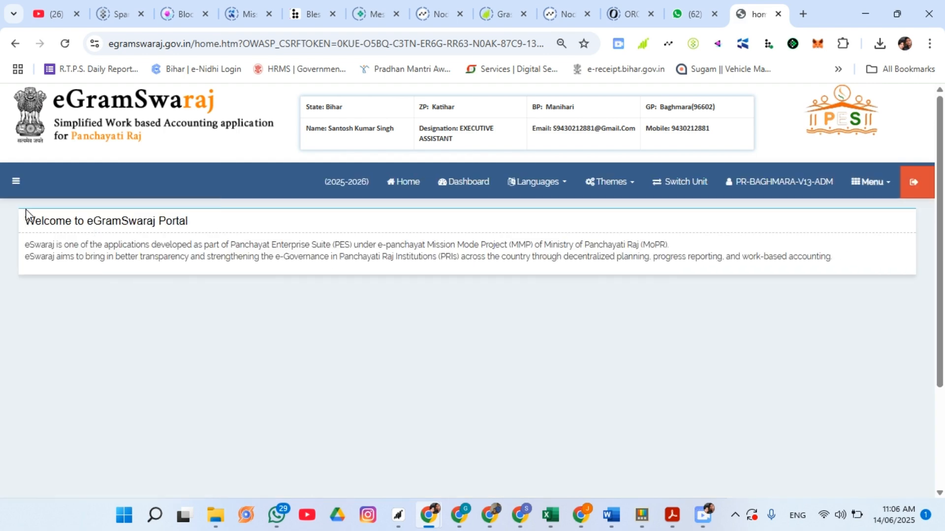
Open the Register Progress Reporting page within the Progress Reporting module.
click(16, 186)
scroll(36, 329, down, 3)
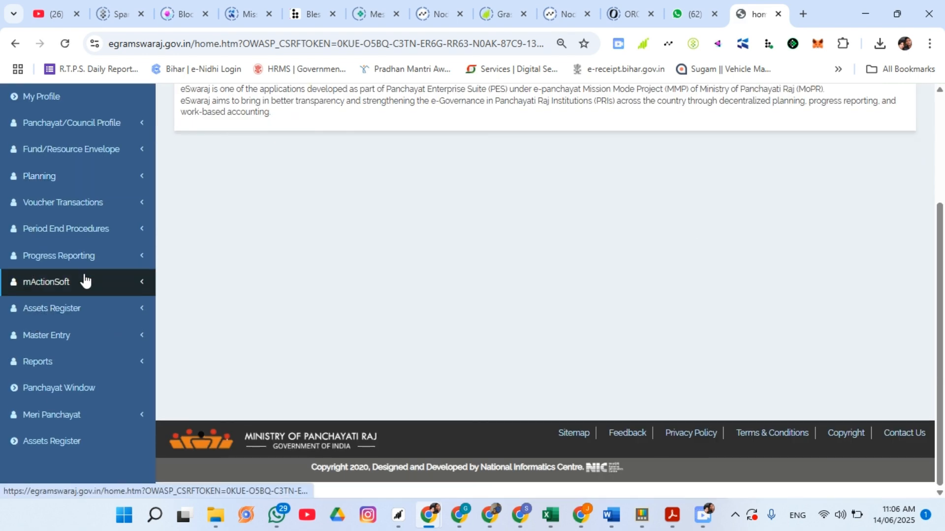
click(93, 257)
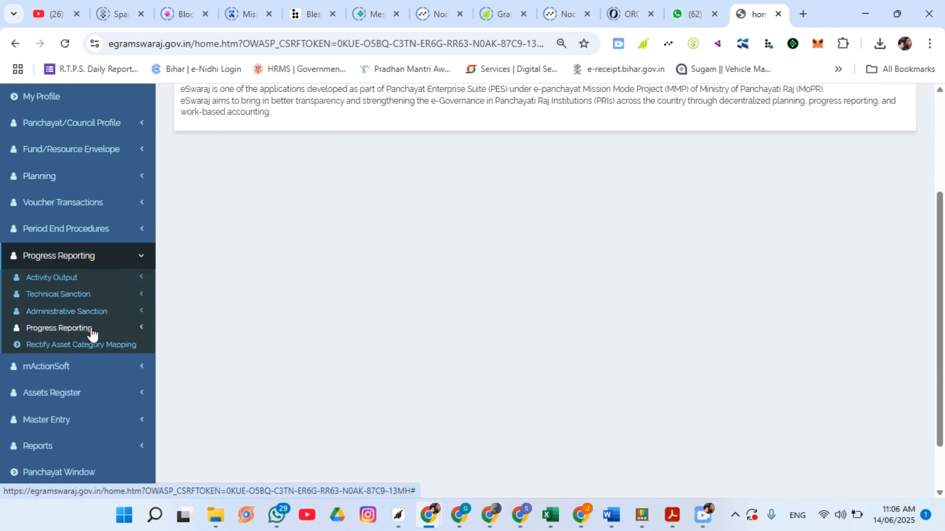
click(50, 331)
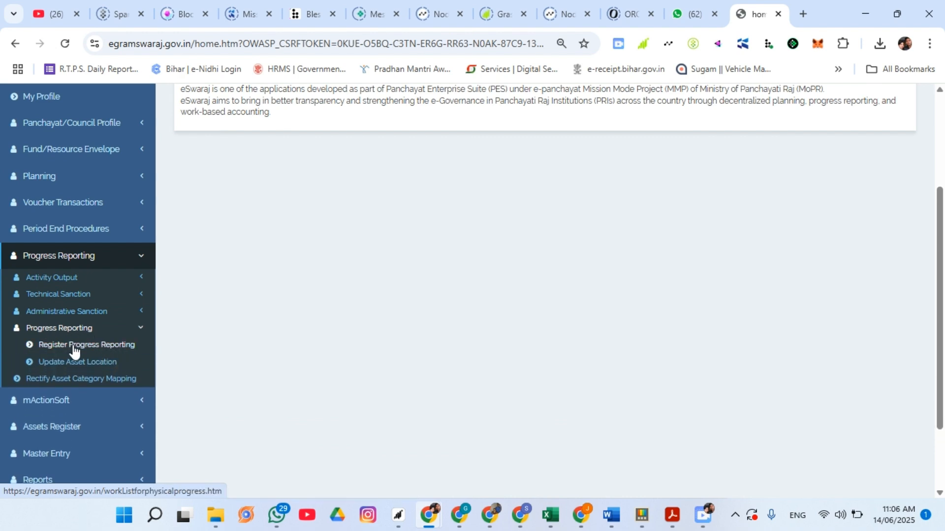
click(72, 351)
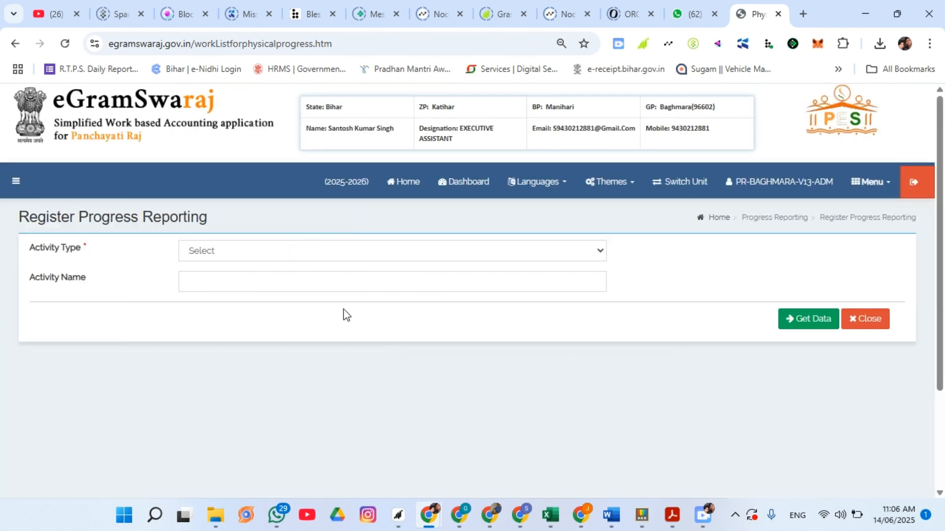
Retrieve the list of Public Works activities for progress reporting.
click(372, 252)
click(252, 289)
click(807, 320)
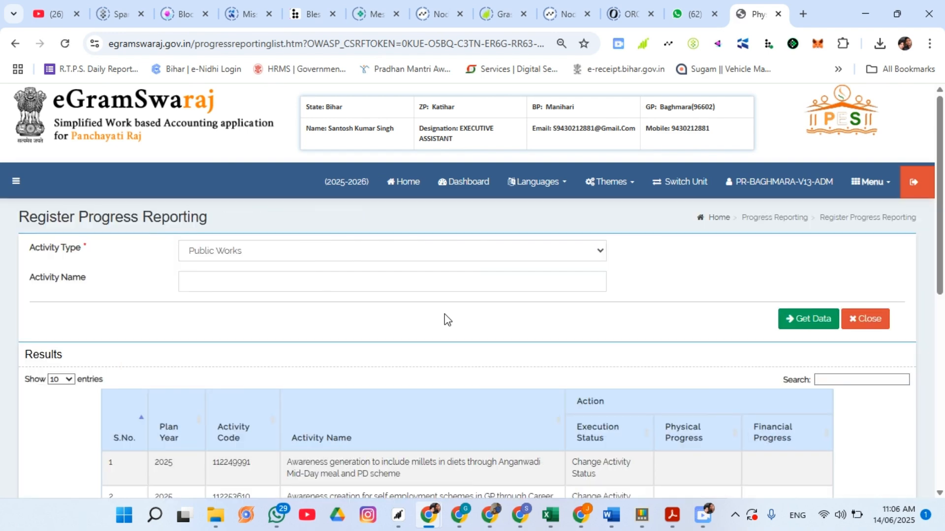
Filter the results by activity code 125400878 and open the Change Activity Status form for that Drainage Construction activity, accepting the confirmation.
scroll(444, 319, down, 5)
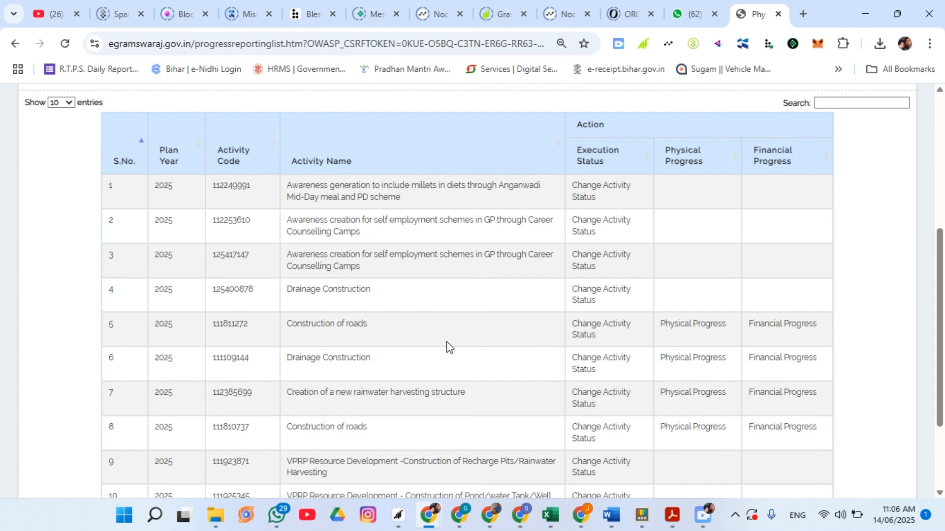
scroll(446, 341, down, 3)
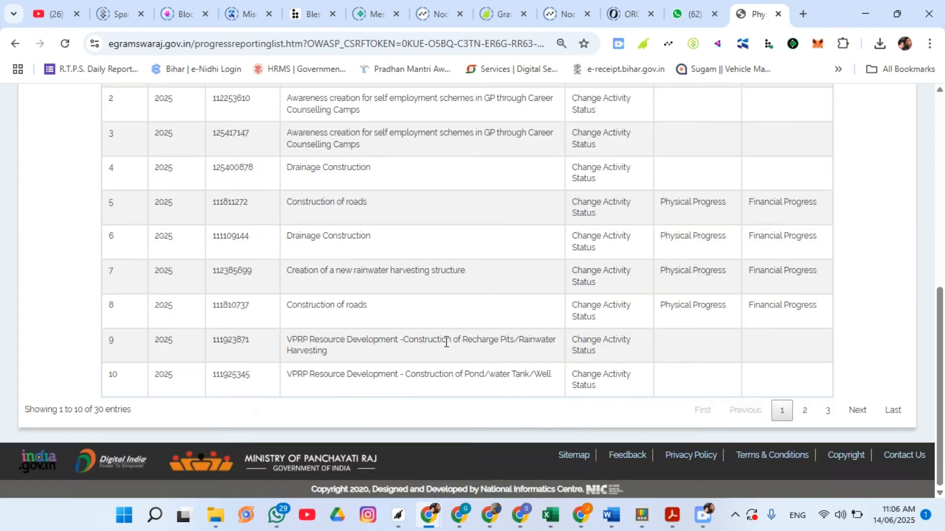
scroll(446, 342, up, 2)
scroll(446, 341, up, 1)
click(863, 257)
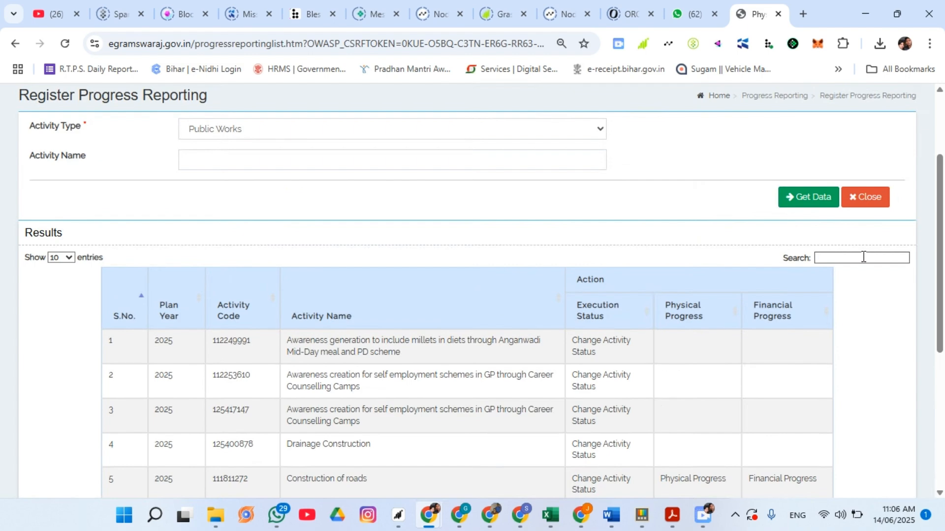
text(125400878)
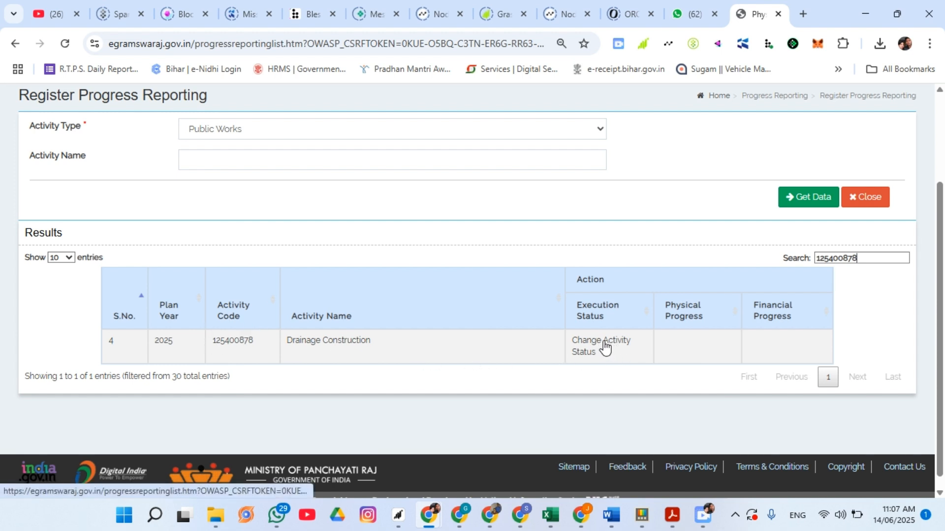
click(591, 350)
click(523, 131)
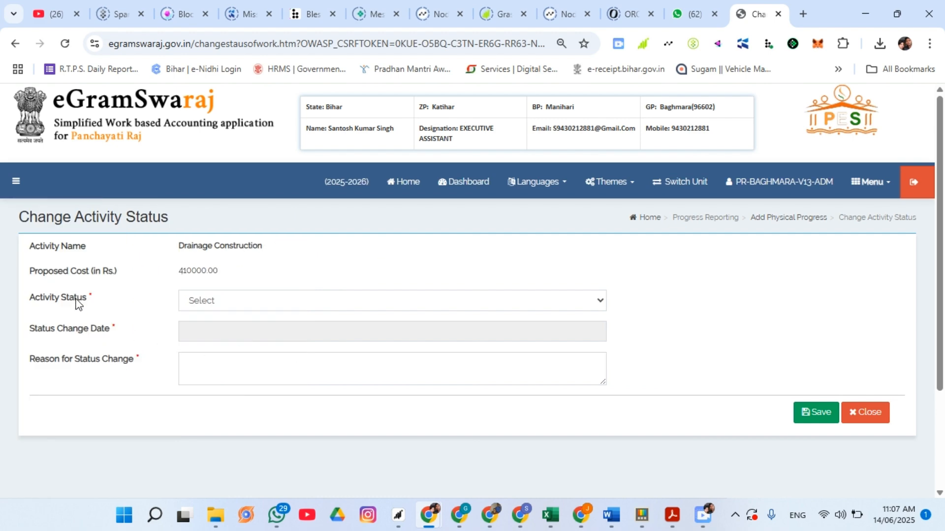
Set the activity status to Ongoing and reduce the browser page zoom to 75% so the date calendar fits.
click(232, 305)
click(222, 337)
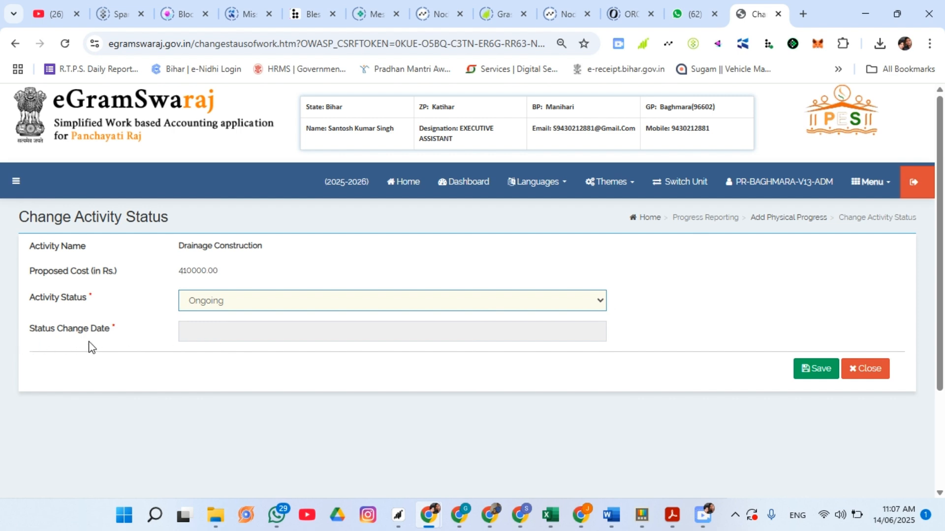
click(235, 329)
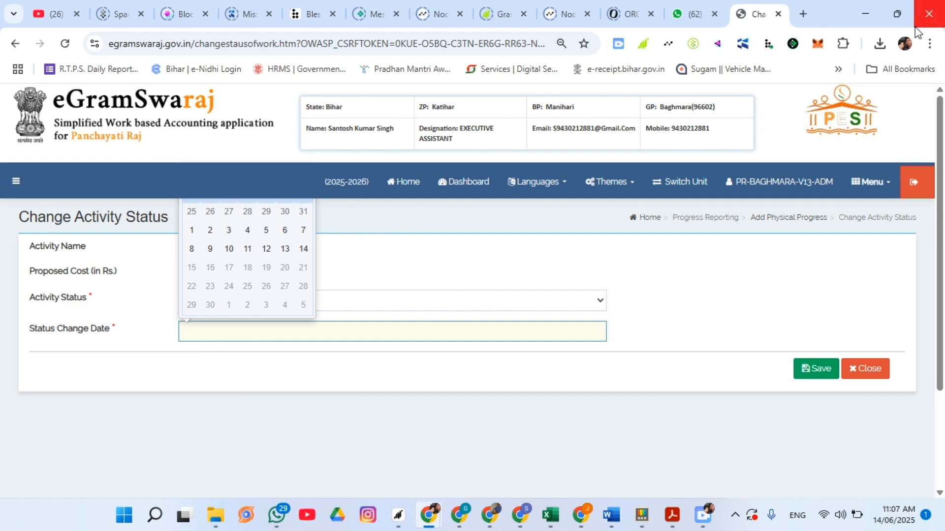
click(929, 44)
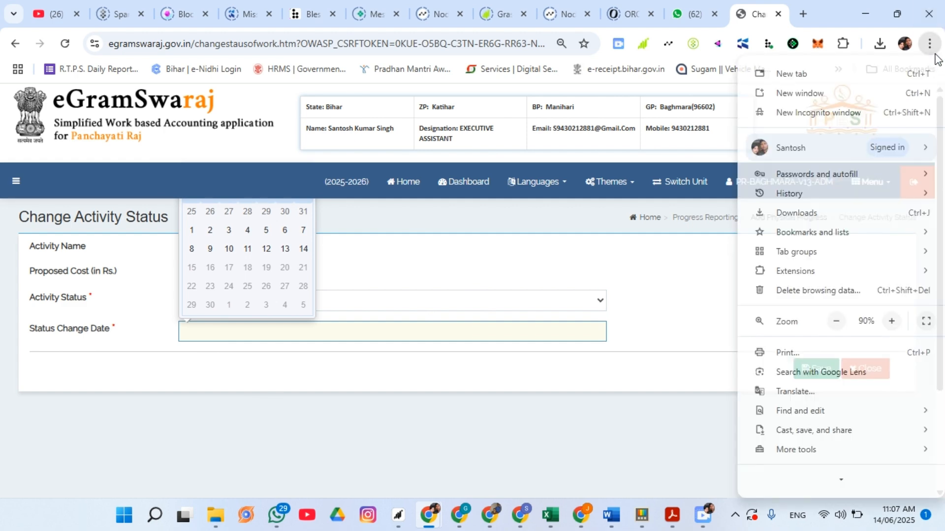
click(835, 322)
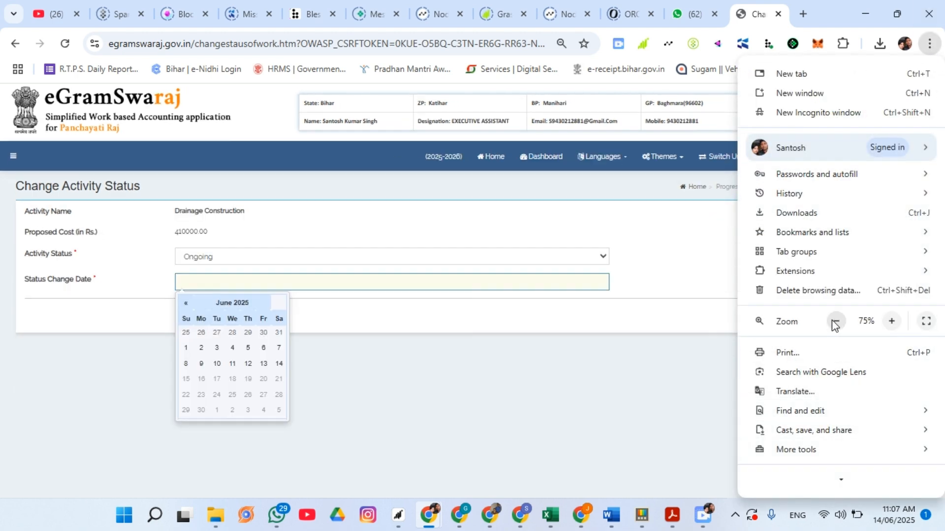
click(407, 339)
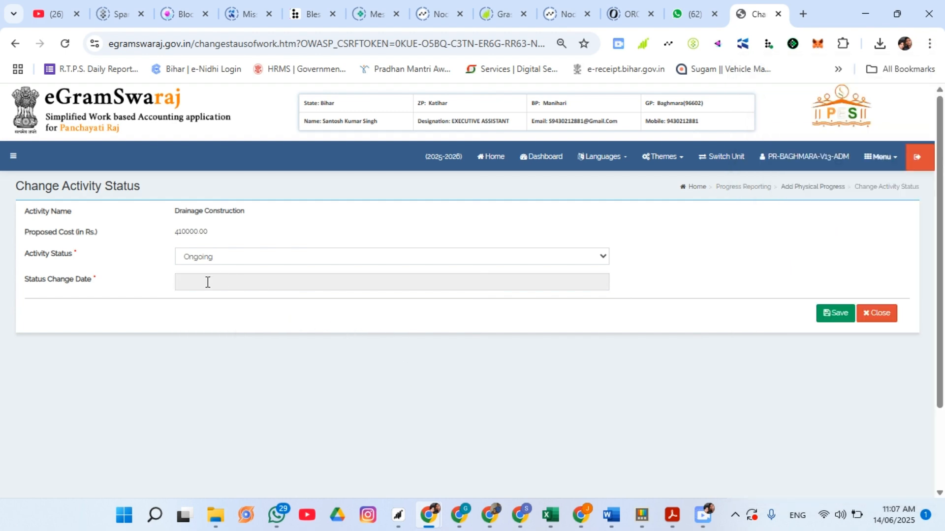
Switch to AS1.pdf in Adobe Acrobat to check the administrative sanction date, and return to the Change Activity Status form.
mouse_move(668, 520)
click(618, 428)
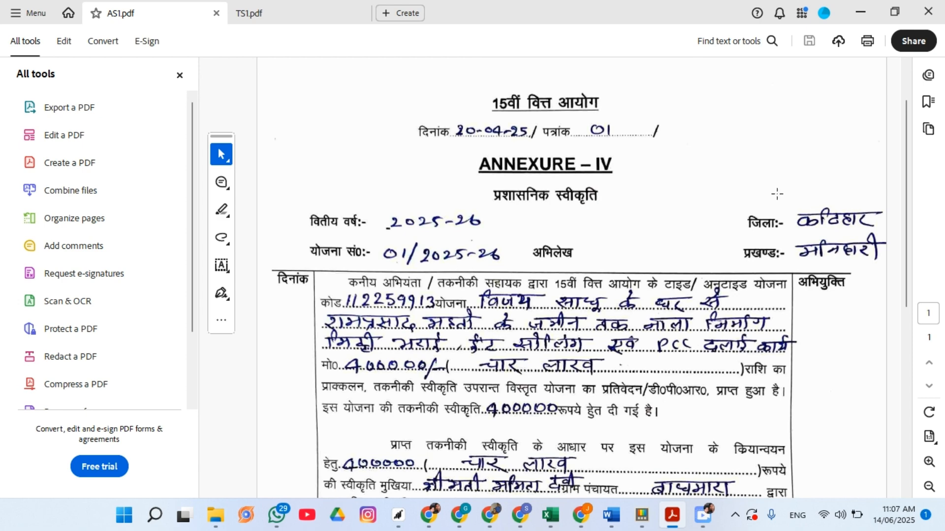
click(861, 14)
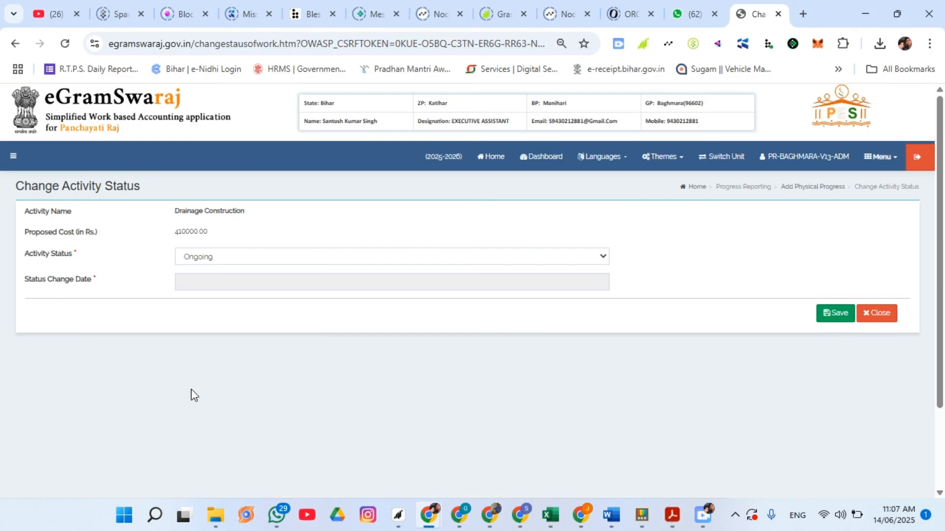
Set the status change date to 21-04-2025, save the activity status change and acknowledge the message.
click(213, 280)
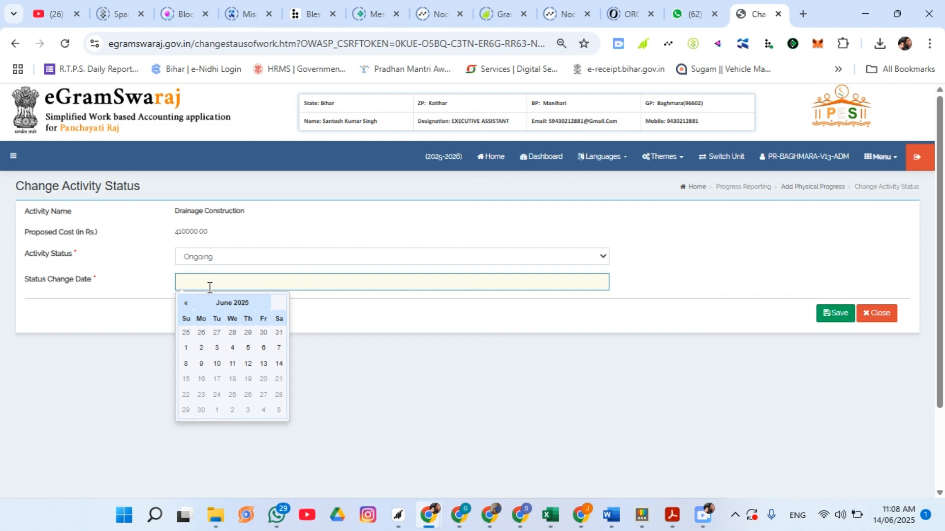
click(186, 305)
click(186, 305)
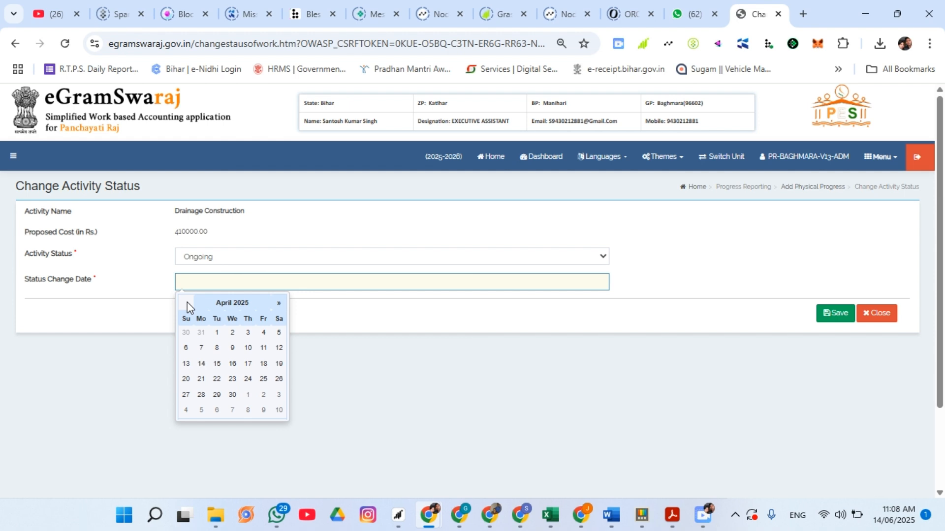
click(201, 379)
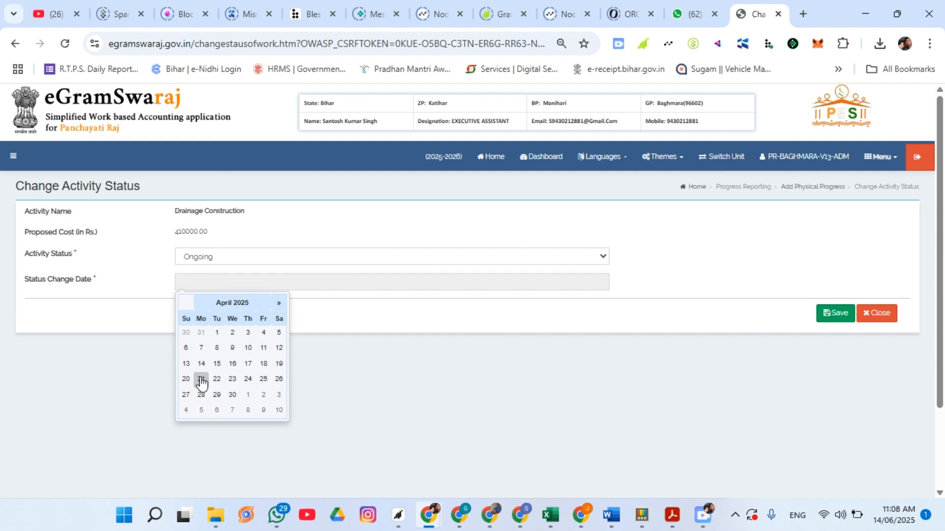
click(201, 378)
click(201, 379)
click(437, 376)
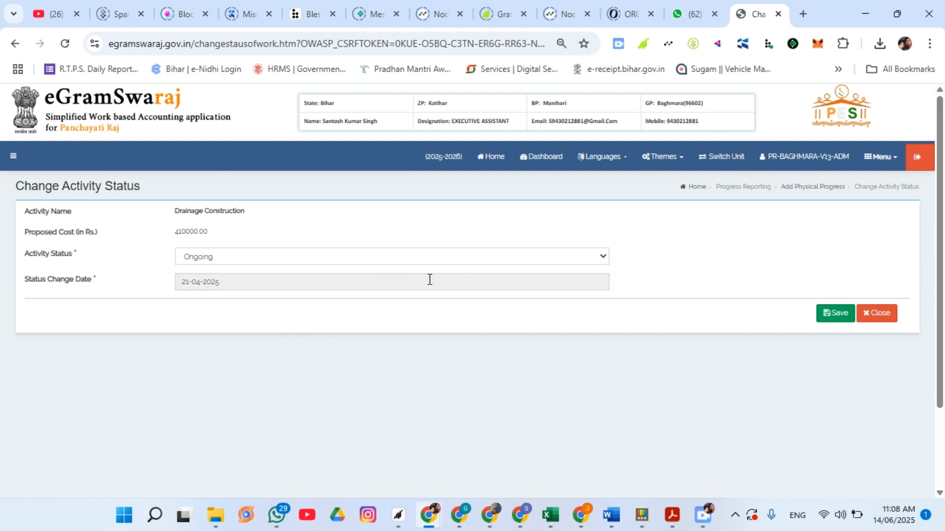
click(835, 315)
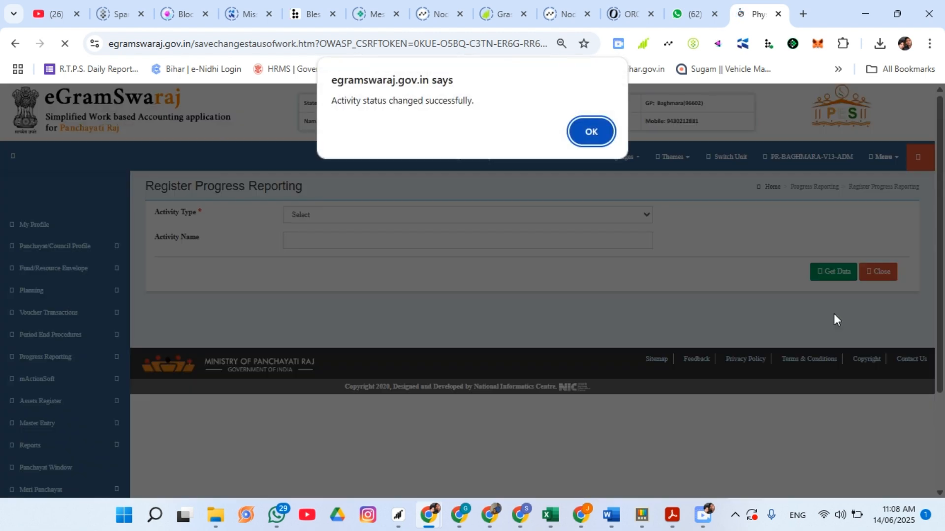
click(588, 131)
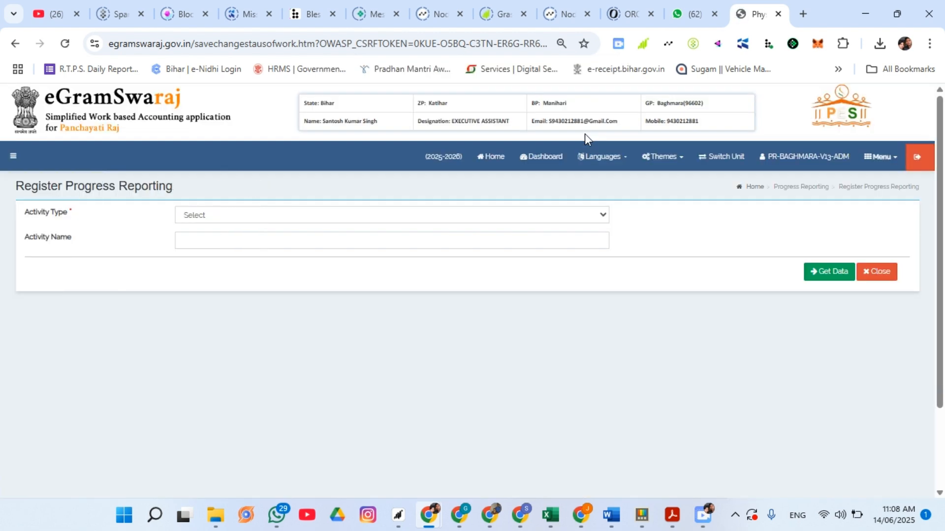
Reopen the Register Progress Reporting page within the Progress Reporting module.
click(13, 158)
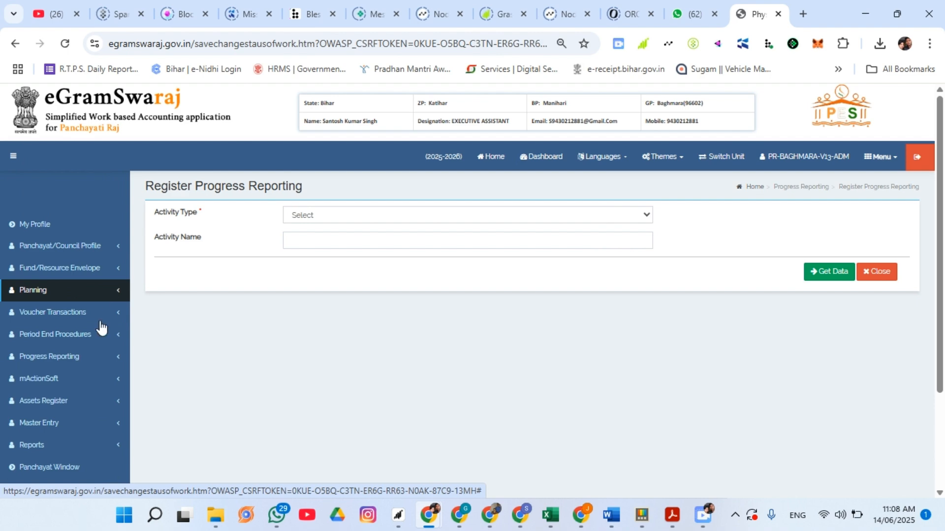
click(84, 363)
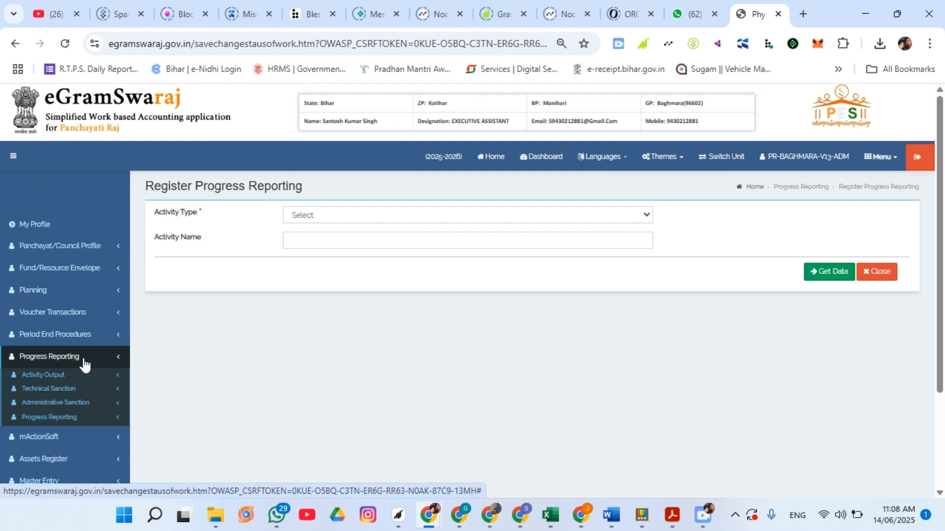
click(49, 419)
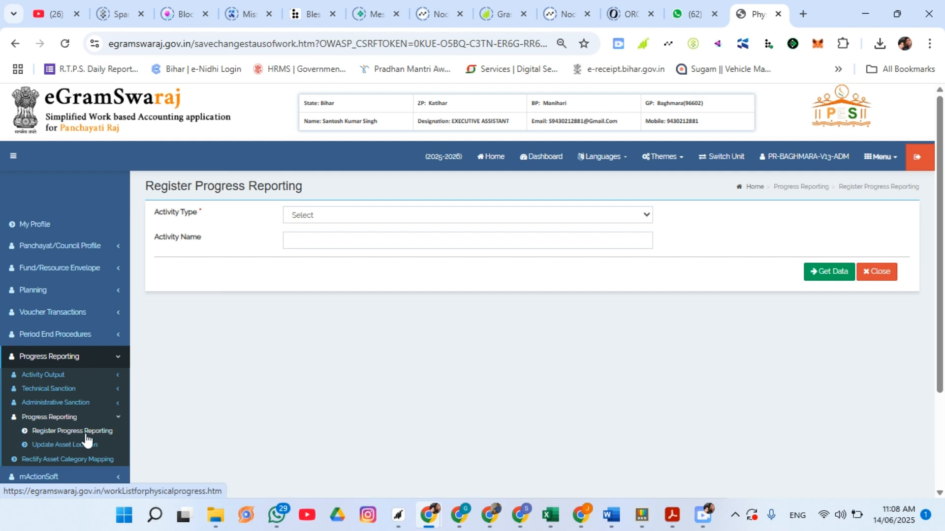
click(85, 433)
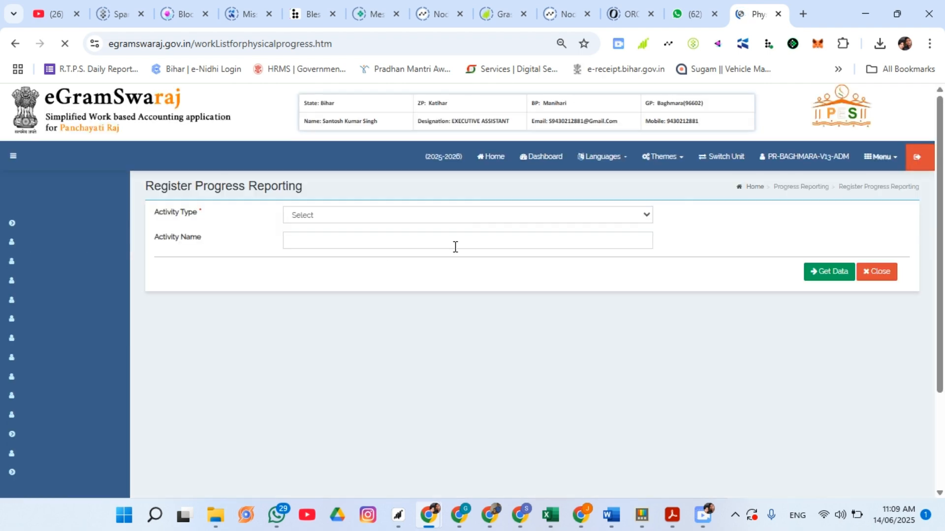
Choose Public Works as the activity type and retrieve the matching activities.
click(347, 213)
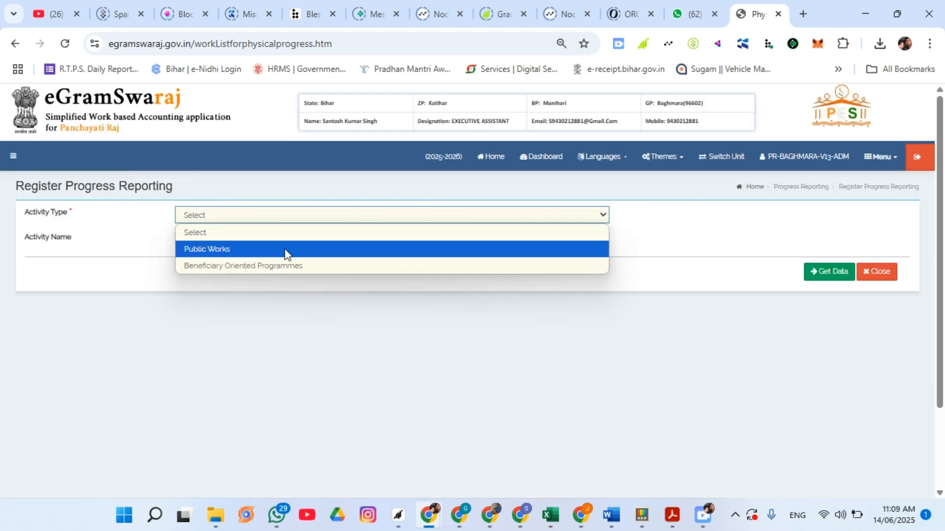
click(285, 249)
click(833, 274)
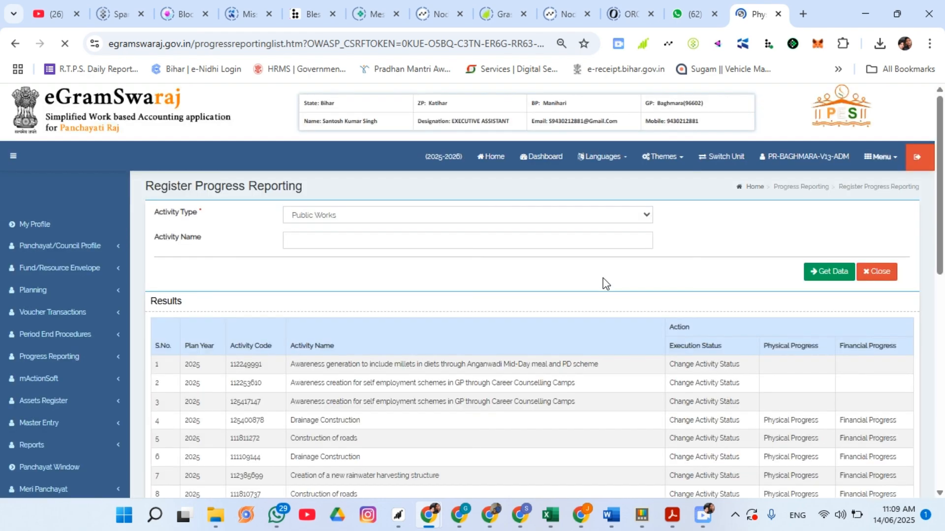
Filter the results by activity code 125400878 and open its Physical Progress form, accepting the record modification prompt.
scroll(600, 289, down, 3)
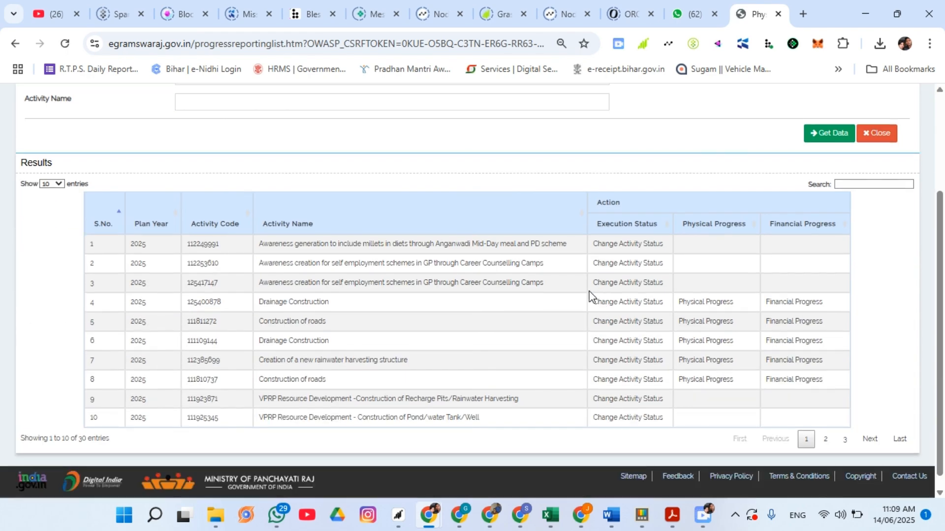
click(869, 182)
text(125400878)
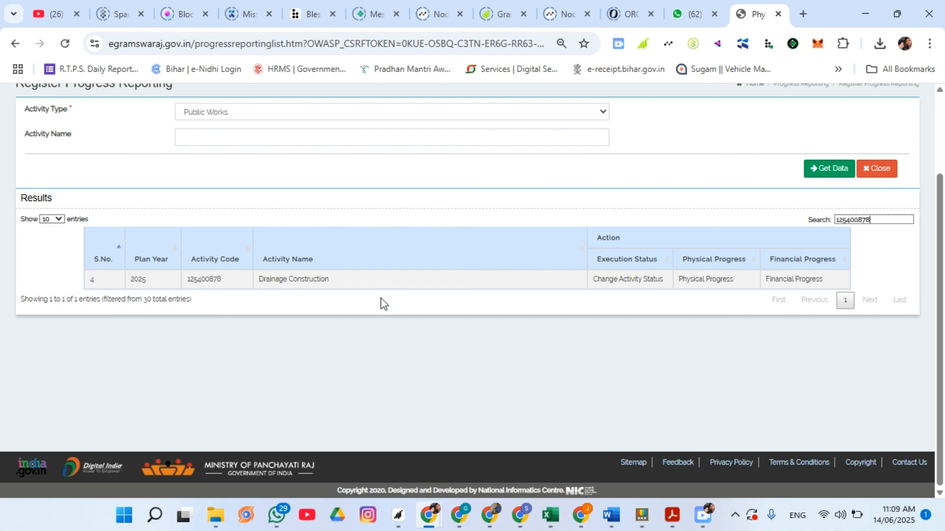
click(712, 280)
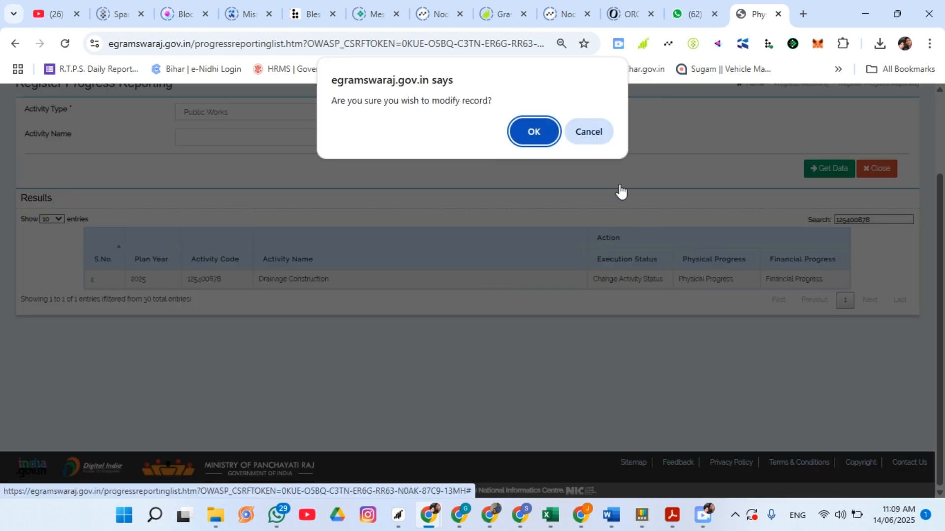
click(528, 135)
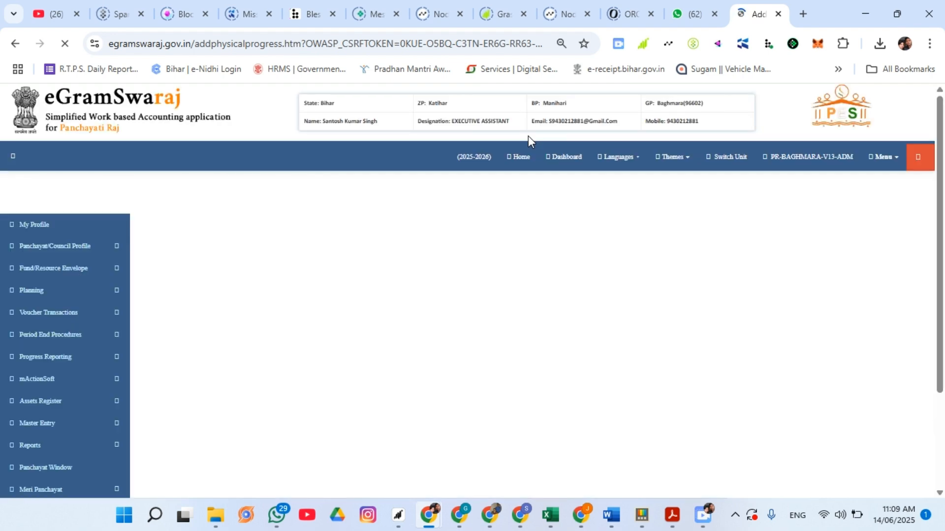
Set the Baghmara asset's work stage to Onset of work with a work stage date of 21-04-2025.
scroll(322, 332, down, 3)
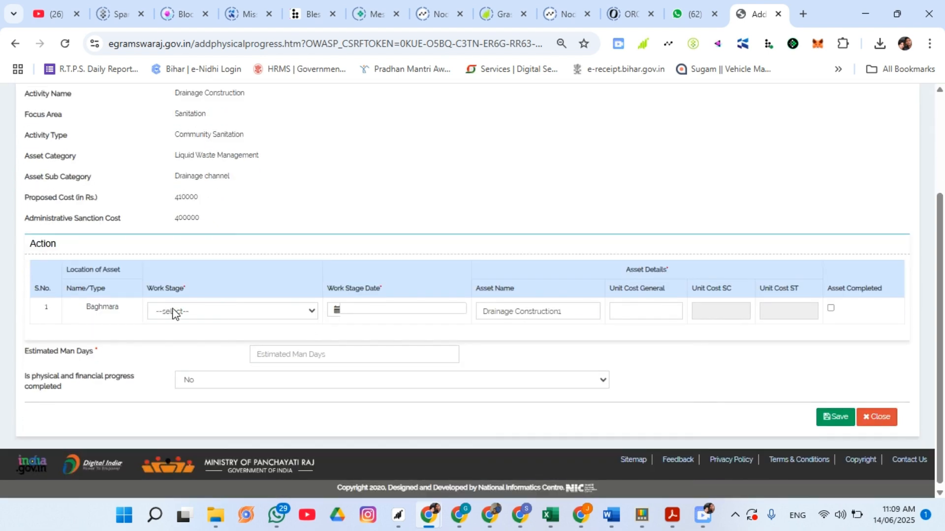
click(196, 315)
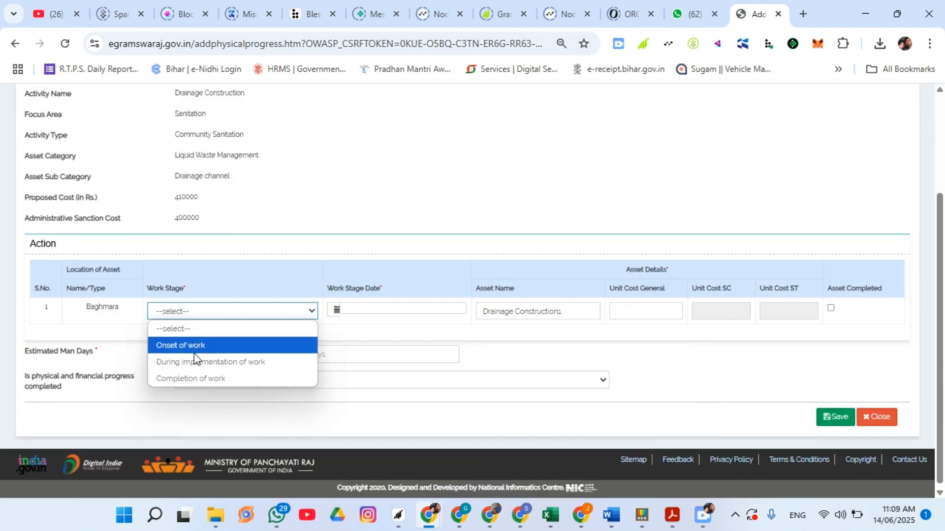
click(194, 351)
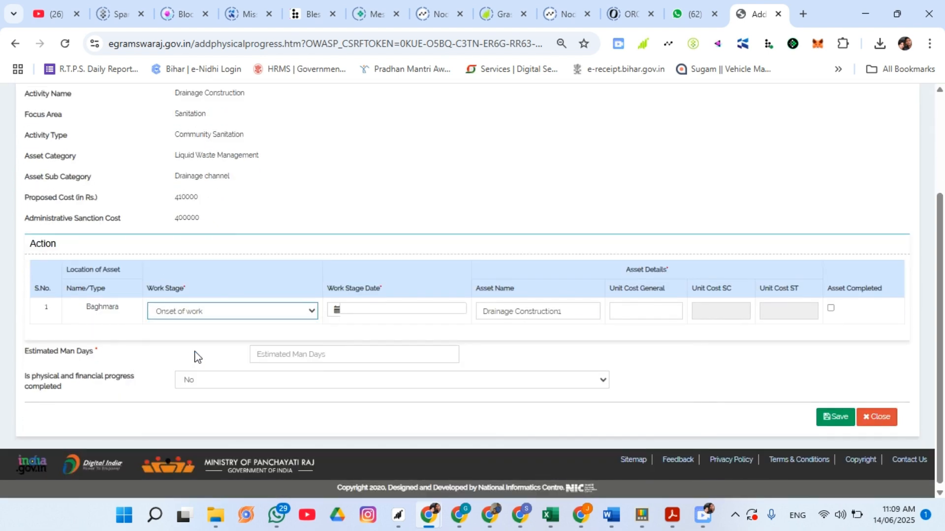
click(364, 309)
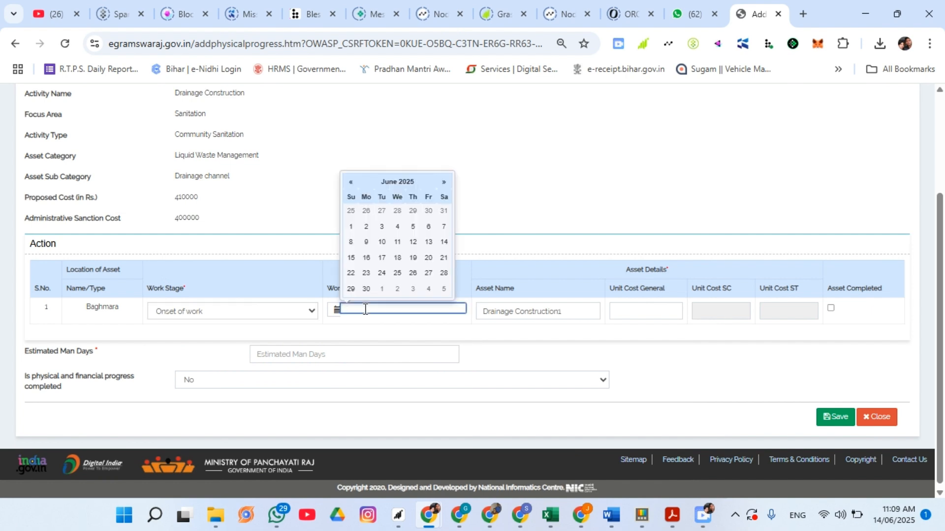
click(351, 183)
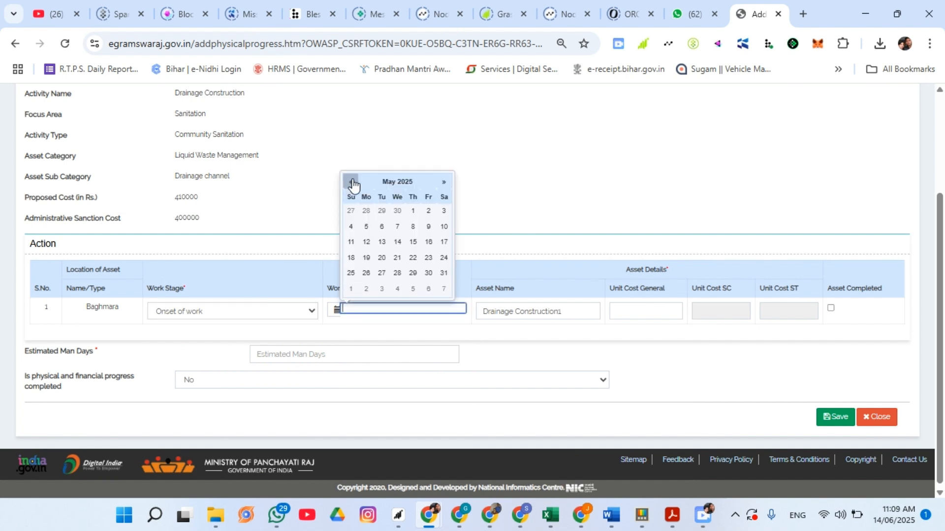
click(352, 183)
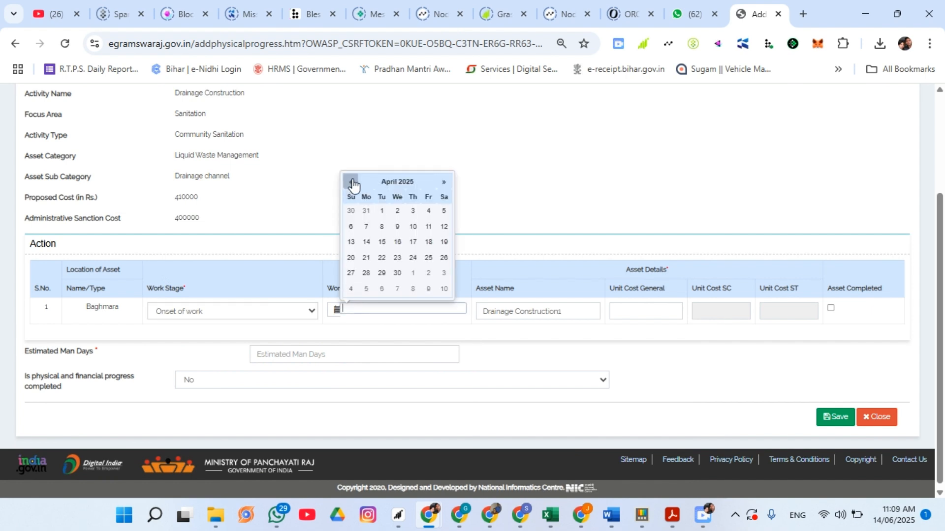
click(367, 257)
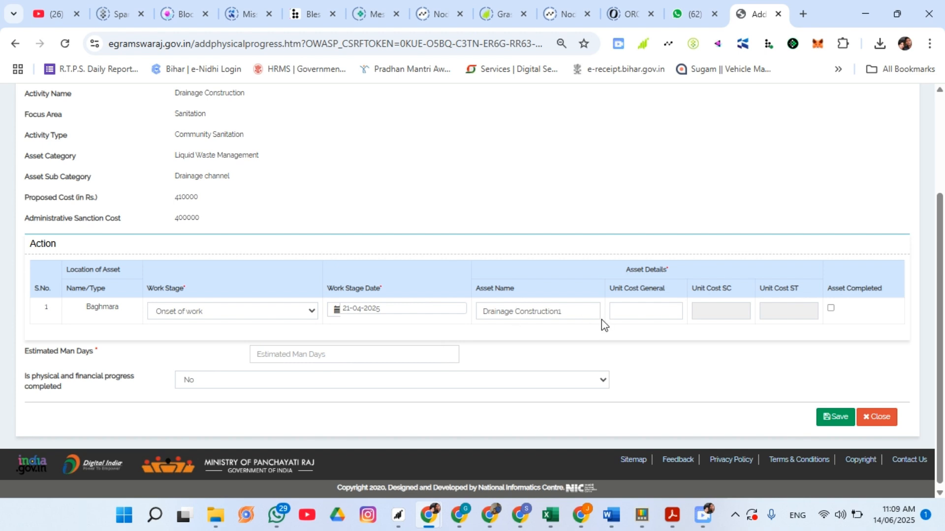
Copy the administrative sanction cost of 400000 into the asset's Unit Cost General.
click(652, 310)
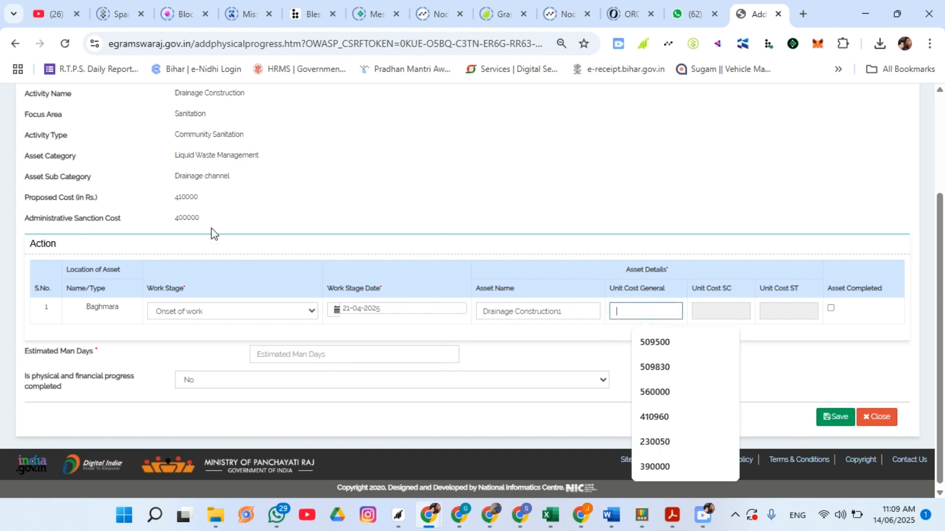
double_click(193, 218)
key(ctrl+c)
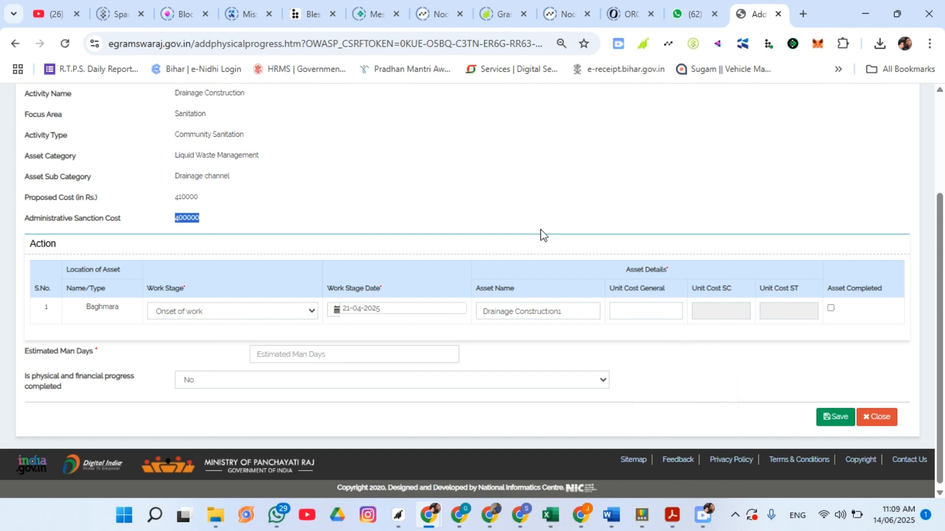
click(628, 310)
key(ctrl+v)
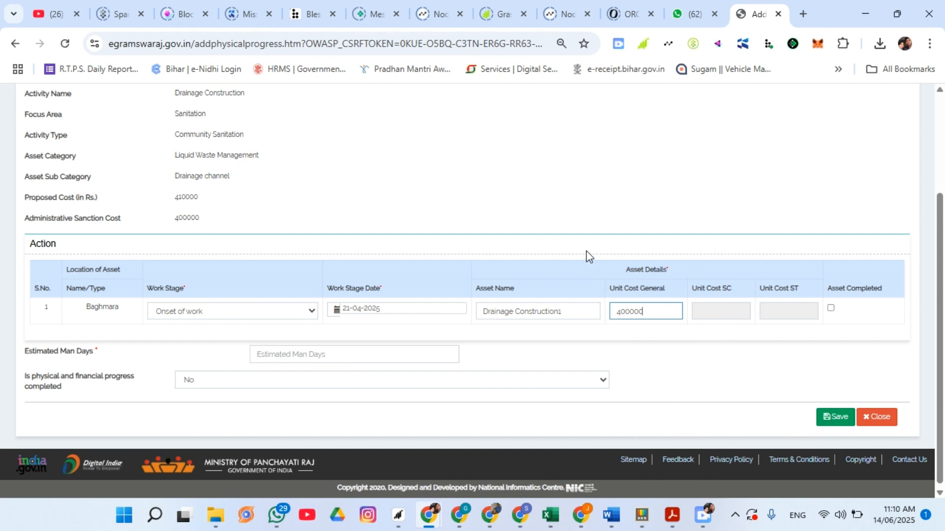
key(Left)
key(Left)
key(Left)
key(Left)
key(Left)
Set the estimated man days to 300, save the physical progress and acknowledge the message.
click(303, 352)
text(300)
click(188, 344)
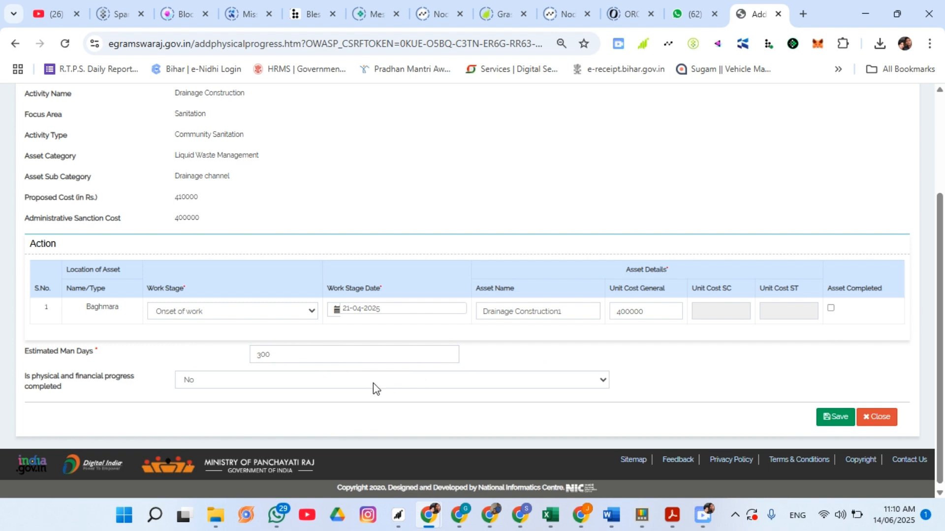
click(828, 419)
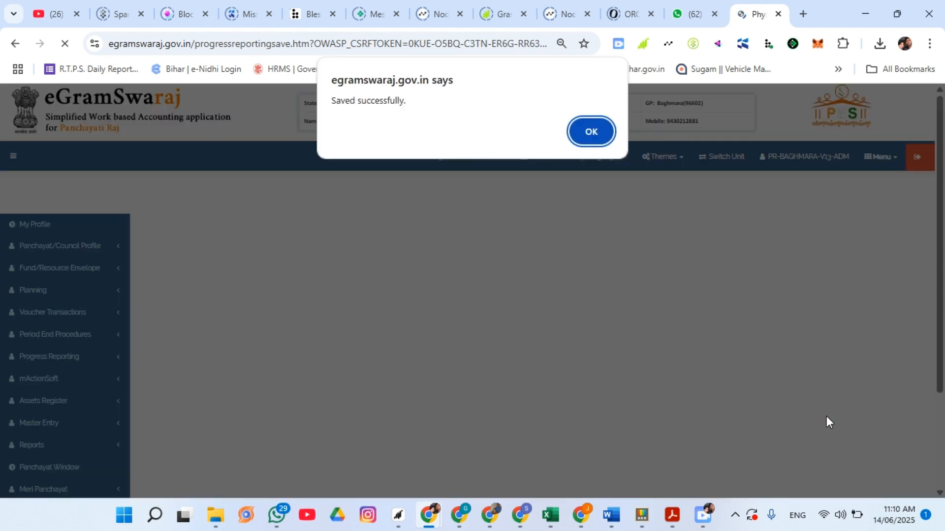
click(583, 138)
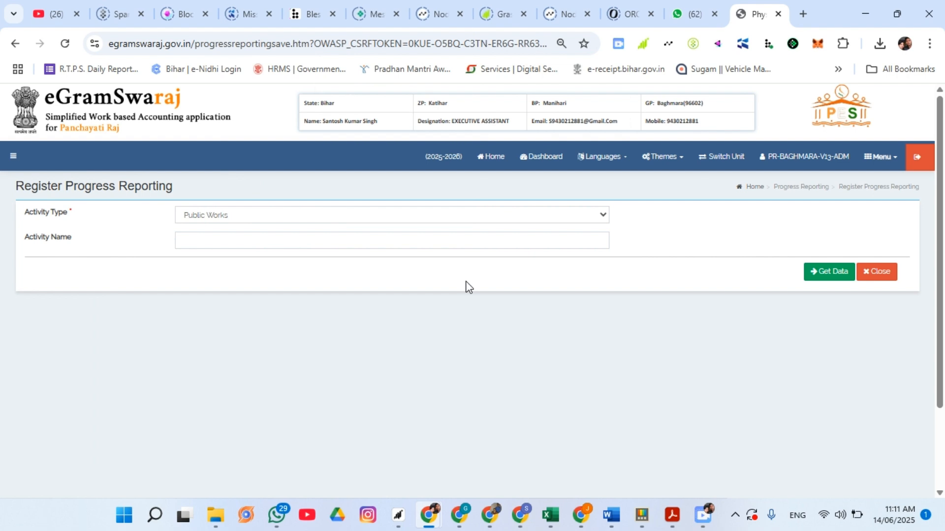
scroll(452, 340, down, 3)
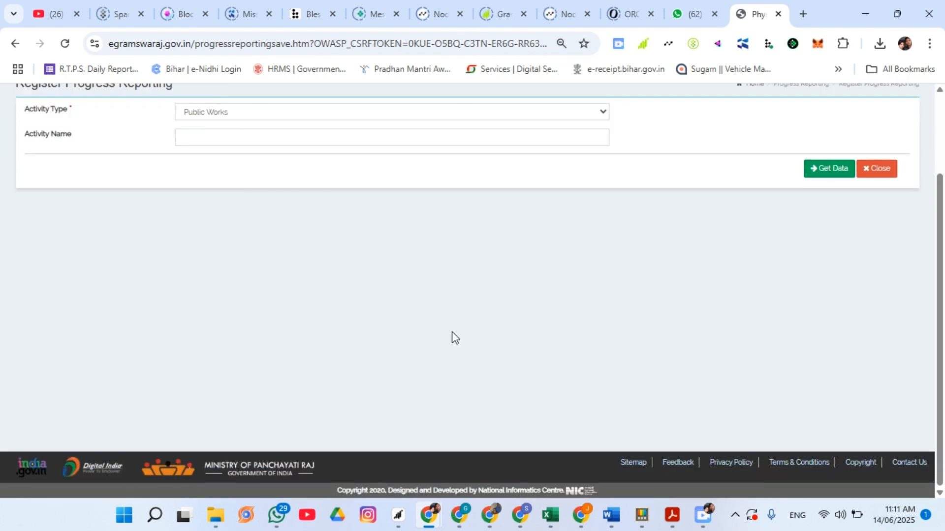